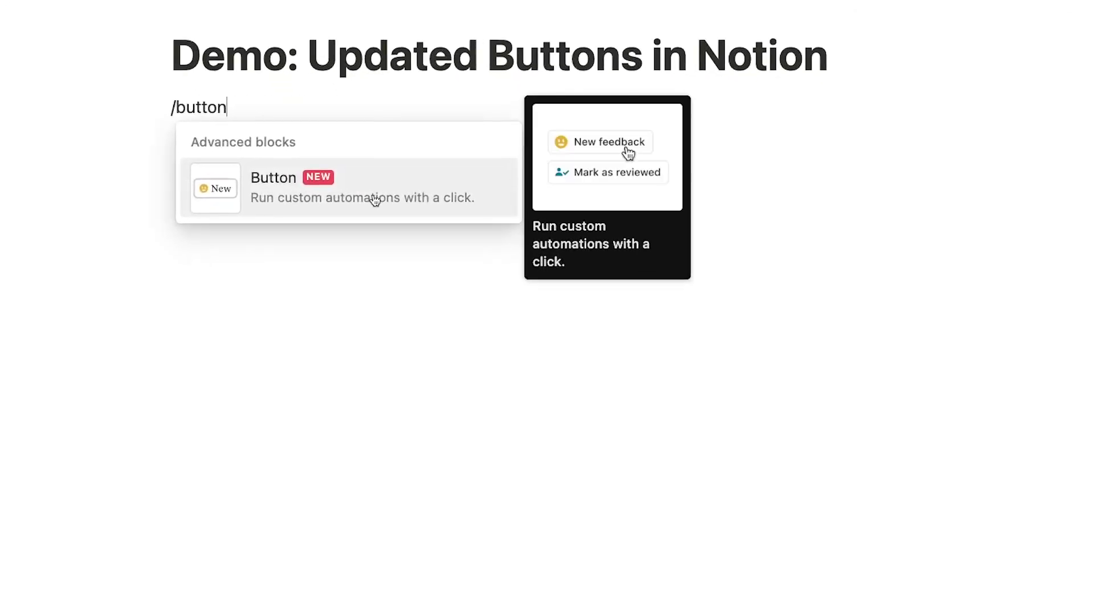
Insert a button block under the page title so its action steps appear.
{"action": "left_click", "coordinate": [409, 269]}
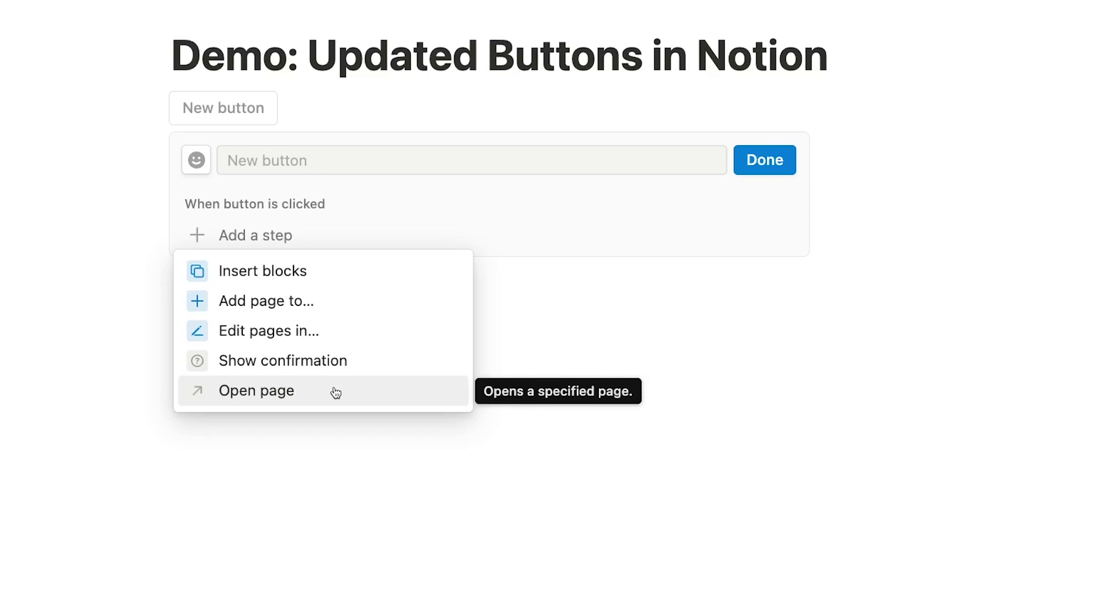
{"action": "left_click", "coordinate": [323, 276]}
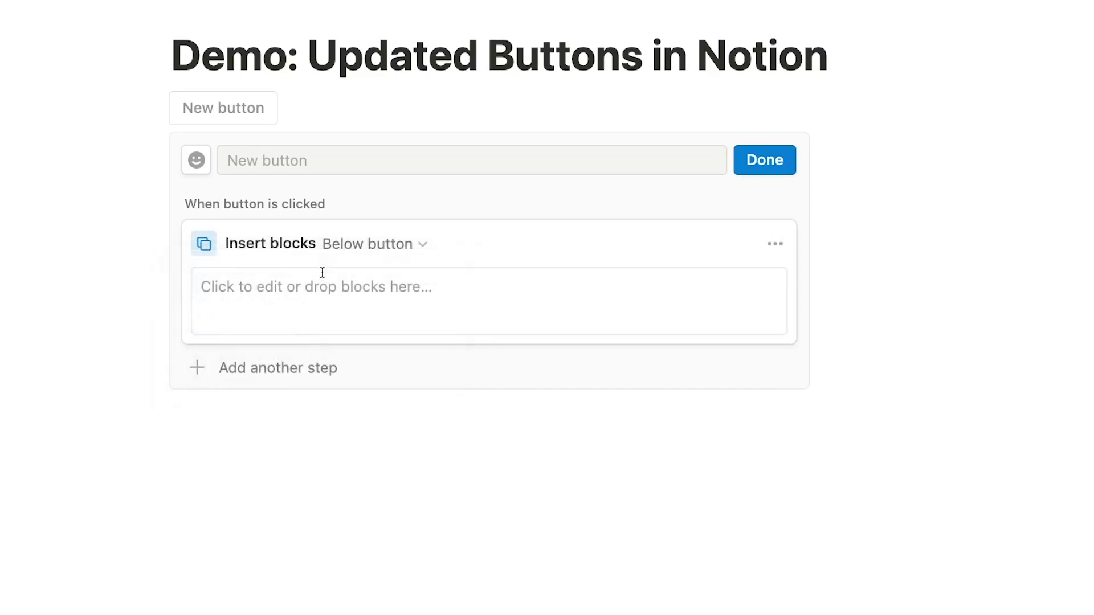
{"action": "left_click", "coordinate": [323, 273]}
{"action": "type", "text": "/h2"}
{"action": "key", "text": "Return"}
{"action": "type", "text": "Meeting Notes on @"}
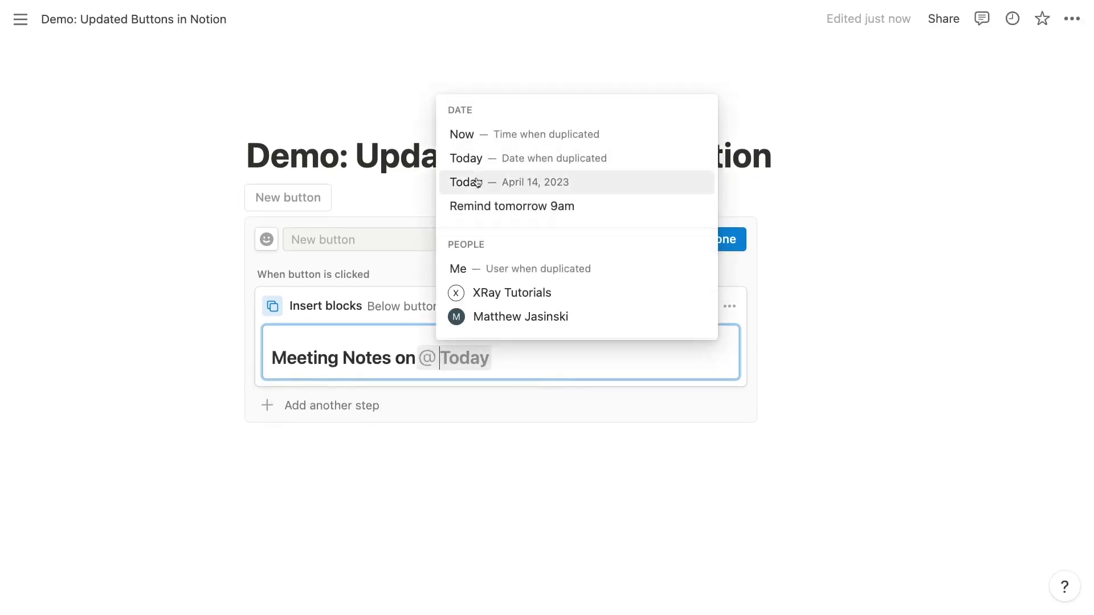
{"action": "left_click", "coordinate": [477, 182]}
{"action": "key", "text": "Return"}
Add an H3 'What we did last week' with a 'notes' bullet under it.
{"action": "type", "text": "/h3"}
{"action": "key", "text": "Return"}
{"action": "type", "text": "What we did last week"}
{"action": "key", "text": "Return"}
{"action": "type", "text": "- notes"}
{"action": "key", "text": "Return"}
{"action": "key", "text": "Return"}
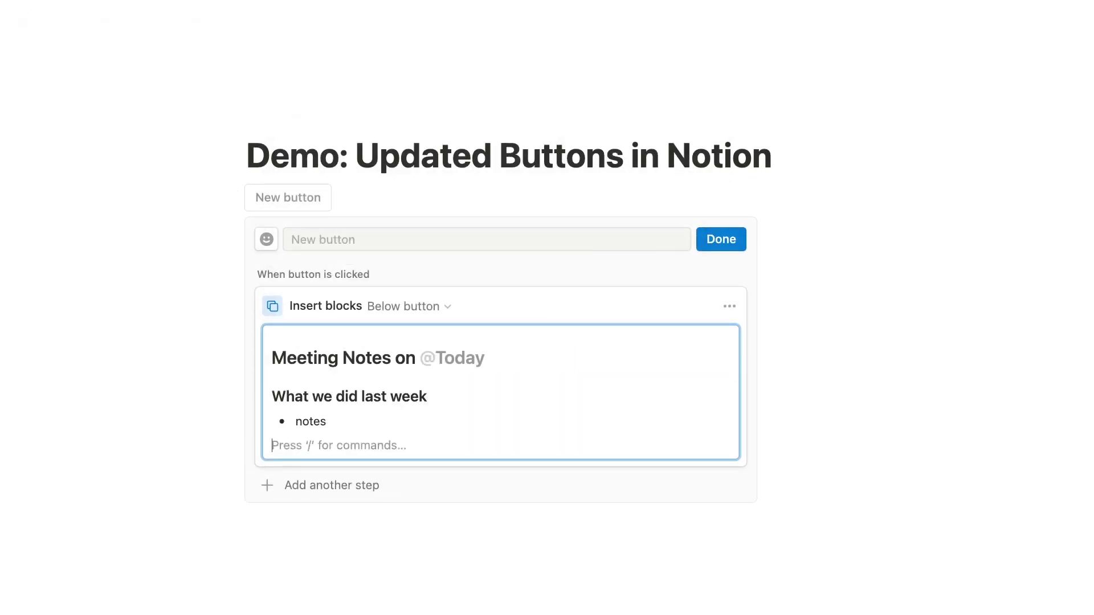
Add an H3 'What we're doing this week' with a notes bullet, name the button 'New Meeting Notes', and run it.
{"action": "type", "text": "/h3"}
{"action": "key", "text": "Return"}
{"action": "type", "text": "What we’re doing this week"}
{"action": "key", "text": "Return"}
{"action": "type", "text": "- notes"}
{"action": "left_click", "coordinate": [485, 240]}
{"action": "type", "text": "N"}
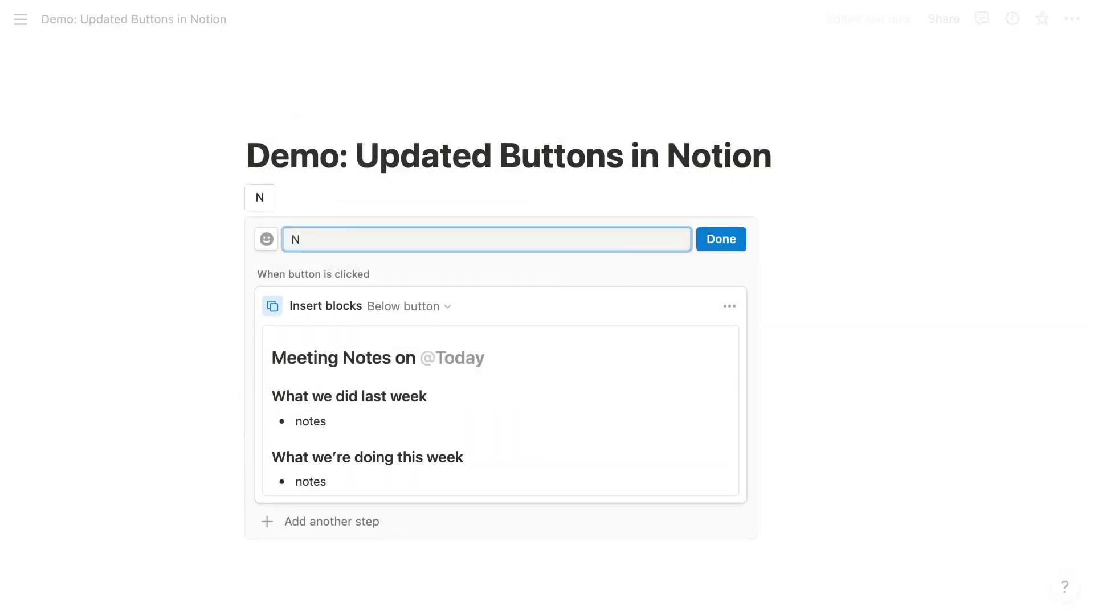
{"action": "type", "text": "ew Meeting Notes"}
{"action": "key", "text": "Return"}
{"action": "left_click", "coordinate": [348, 200]}
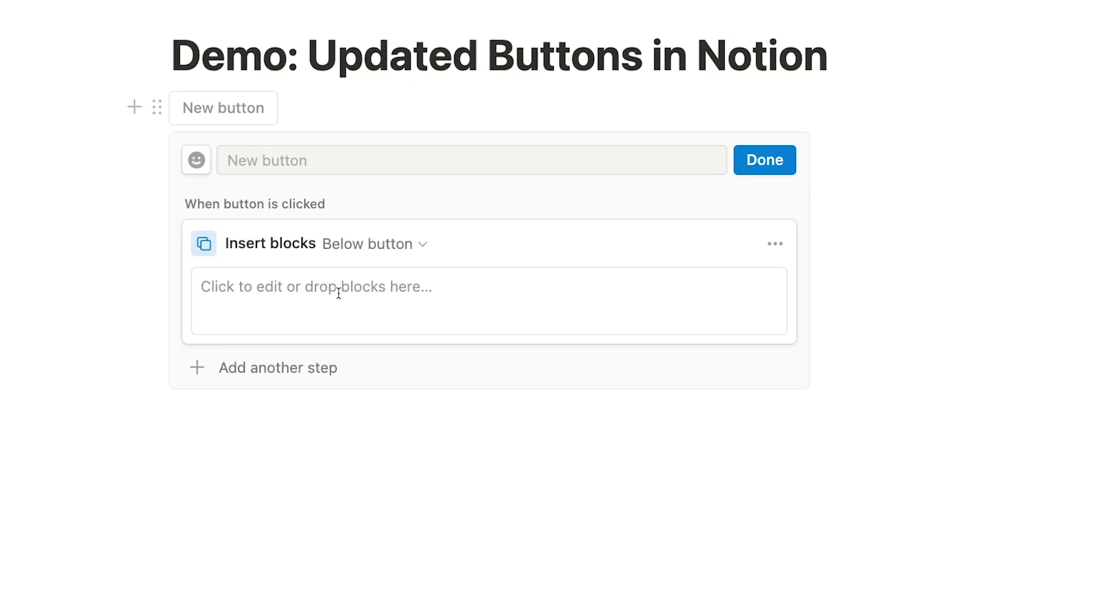
{"action": "left_click", "coordinate": [339, 292]}
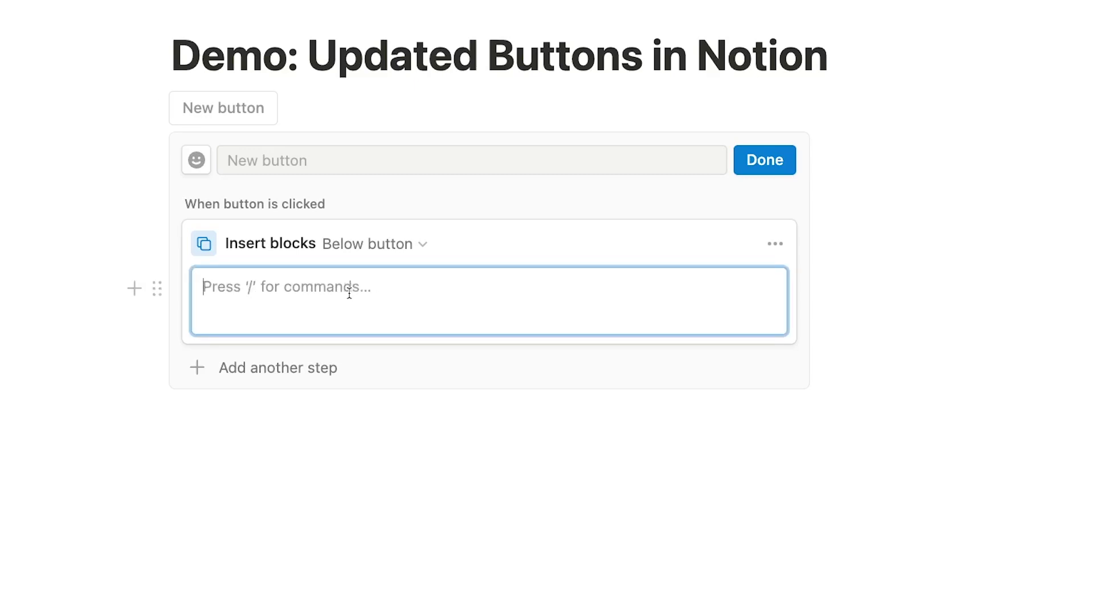
{"action": "type", "text": "/h2"}
{"action": "left_click", "coordinate": [344, 359]}
{"action": "type", "text": "Meeti"}
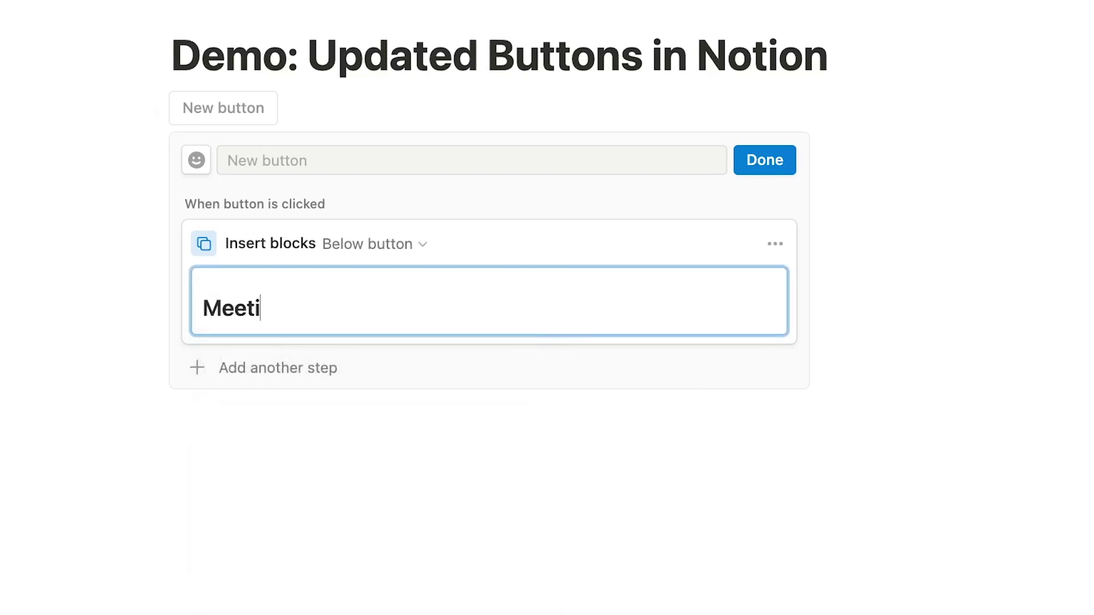
{"action": "type", "text": "ng Notes on @"}
{"action": "left_click", "coordinate": [464, 79]}
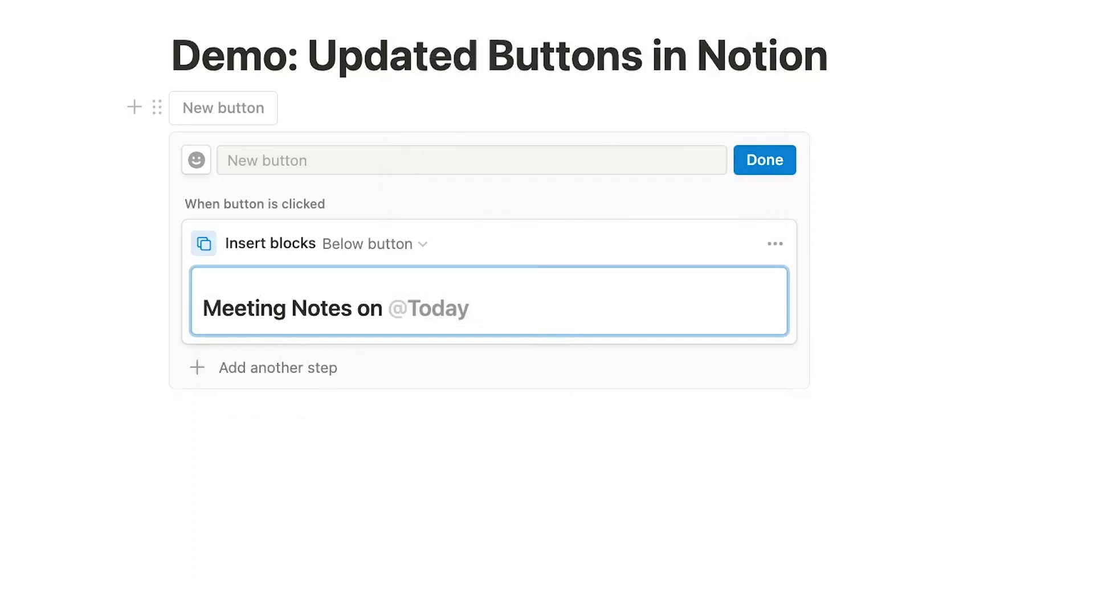
{"action": "key", "text": "Return"}
{"action": "type", "text": "/h3"}
{"action": "key", "text": "Return"}
{"action": "type", "text": "What we did last week"}
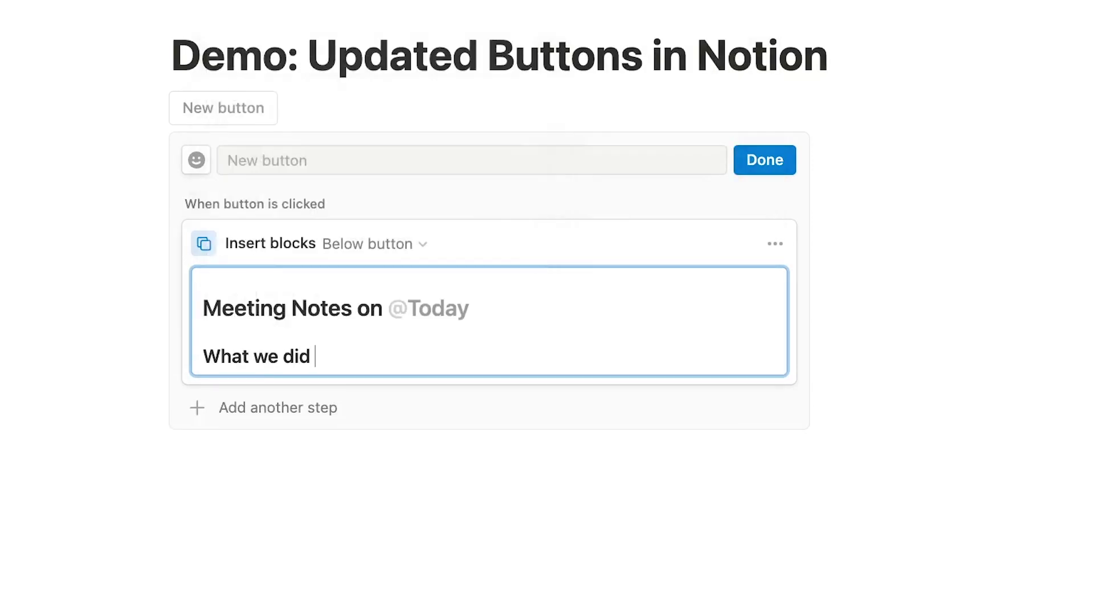
{"action": "key", "text": "Return"}
{"action": "type", "text": "- notes"}
{"action": "key", "text": "Return"}
{"action": "key", "text": "Return"}
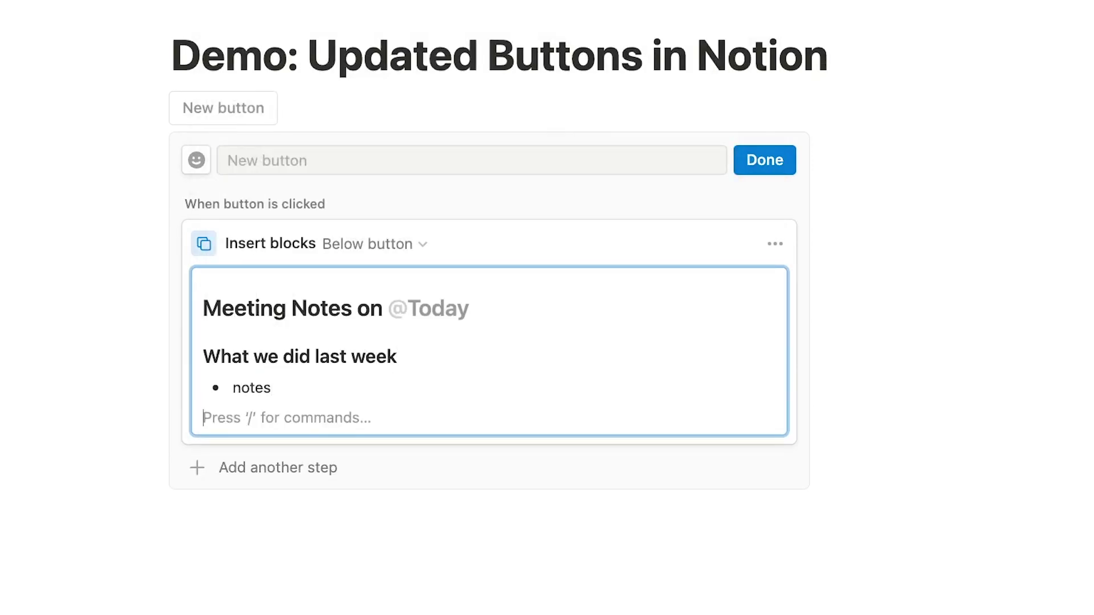
Add the H3 'What we're doing this week' with a notes bullet and rename the button 'New Meeting Notes'.
{"action": "type", "text": "/h3"}
{"action": "key", "text": "Return"}
{"action": "type", "text": "What we're doing this week"}
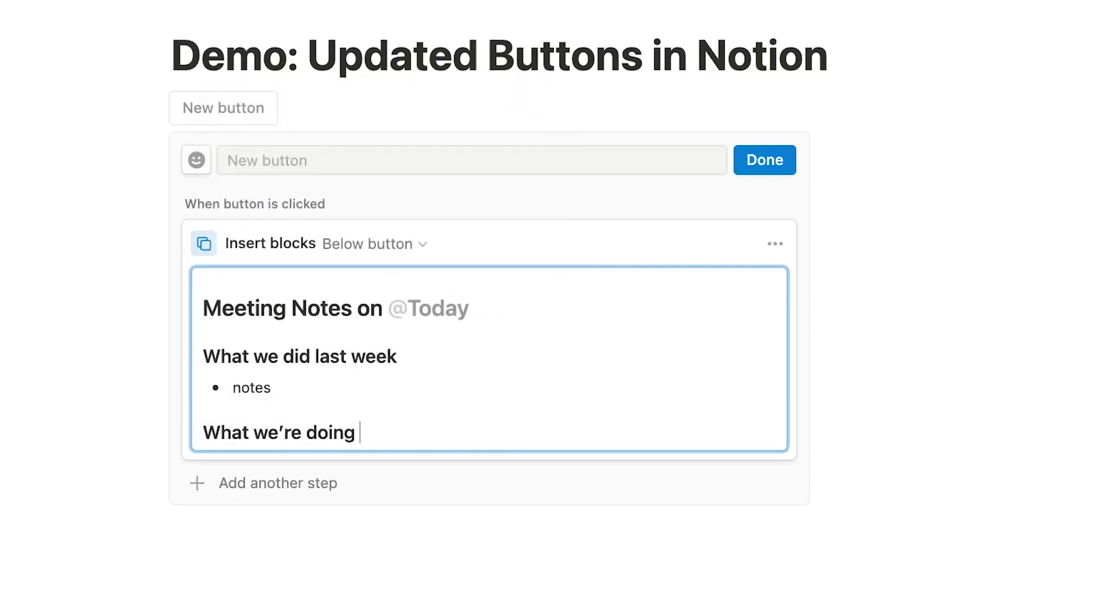
{"action": "key", "text": "Return"}
{"action": "type", "text": "- notes"}
{"action": "left_click", "coordinate": [633, 164]}
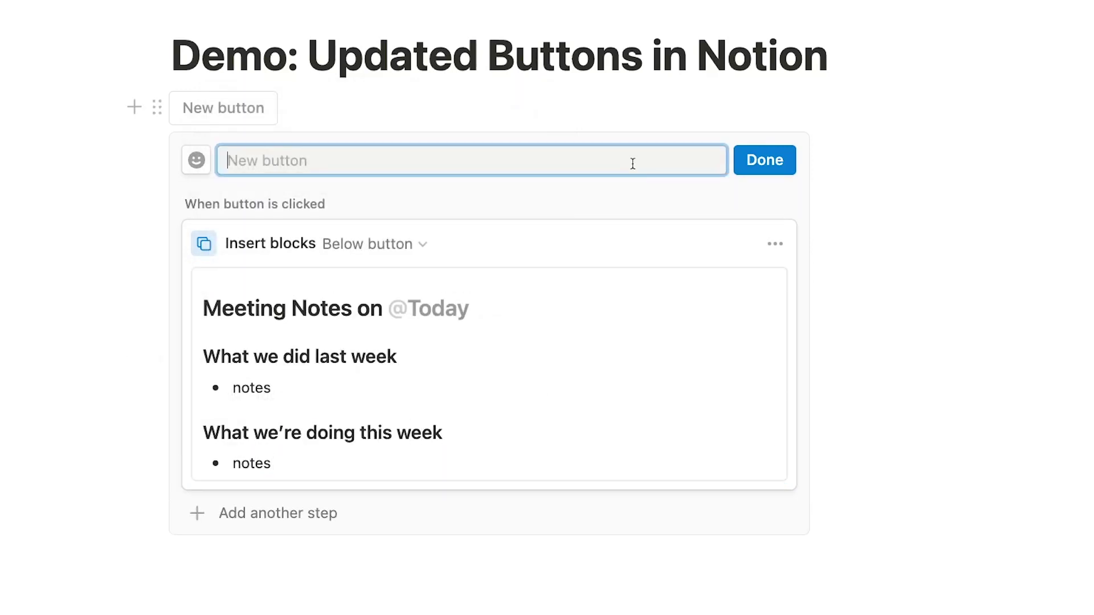
{"action": "type", "text": "New Meeting Notes"}
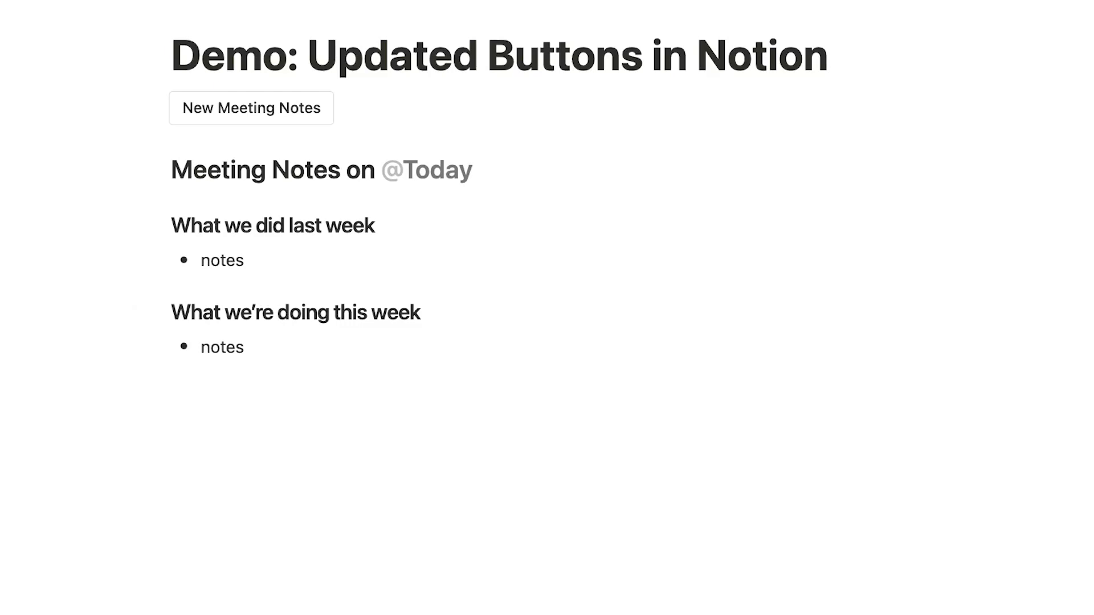
Undo the five meeting-notes blocks the button inserted with Cmd+Z.
{"action": "key", "text": "super+z"}
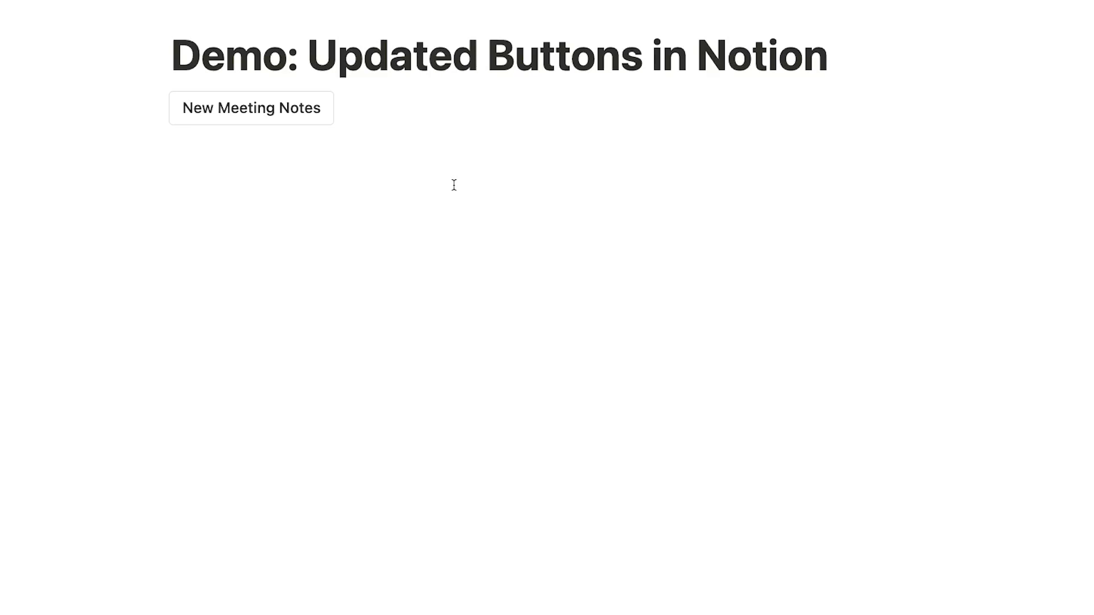
Insert a Professional-tone AI rewrite of the selected meeting message below the original.
{"action": "scroll", "coordinate": [366, 411], "scroll_direction": "down", "scroll_amount": 3}
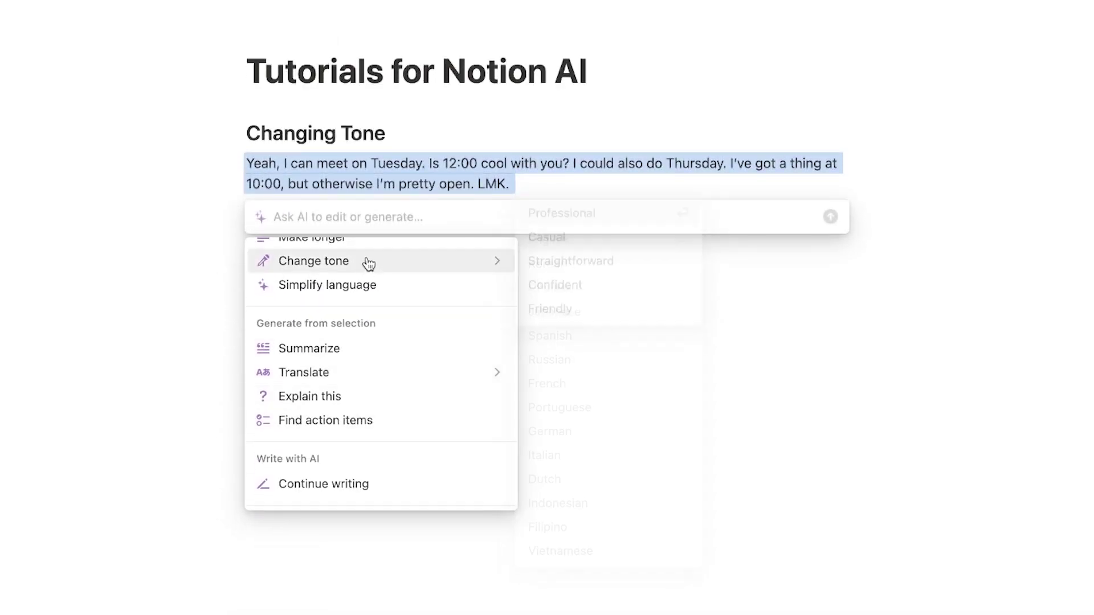
{"action": "mouse_move", "coordinate": [364, 261]}
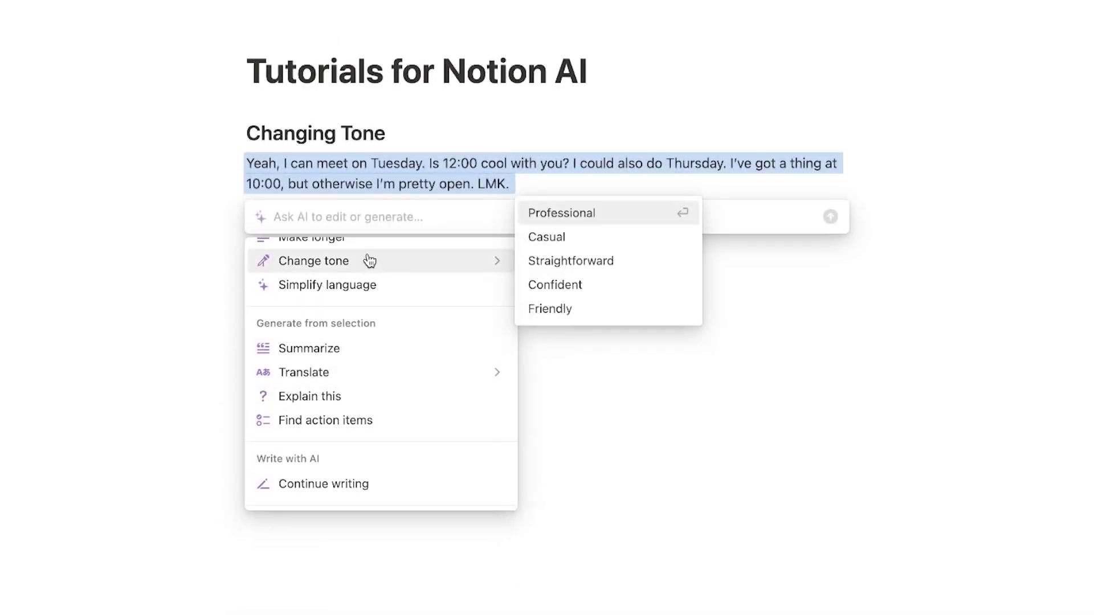
{"action": "left_click", "coordinate": [576, 214]}
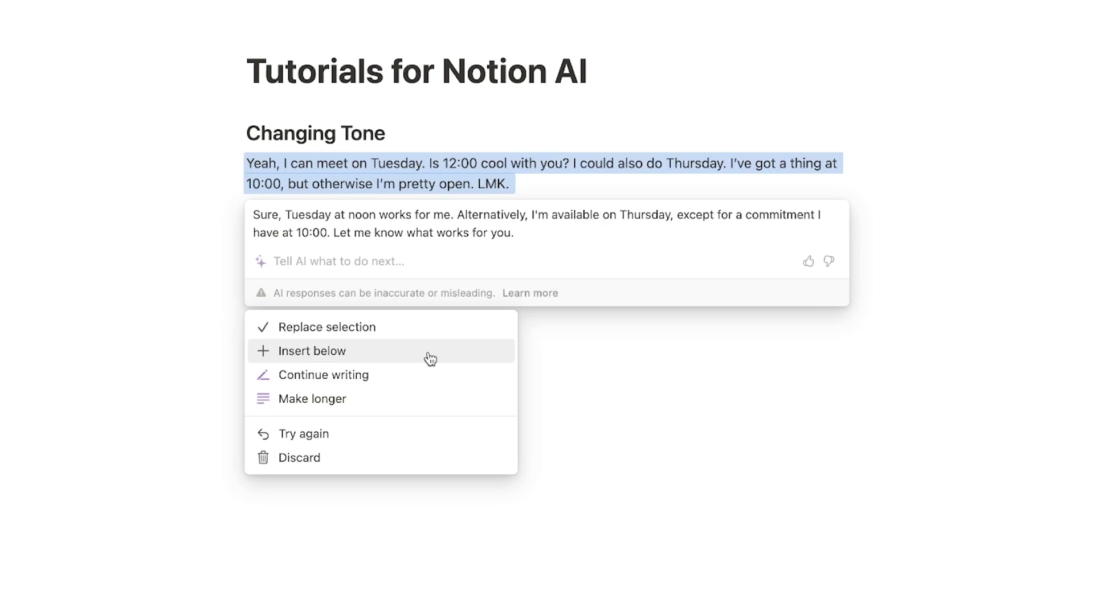
{"action": "left_click", "coordinate": [431, 358]}
{"action": "left_click", "coordinate": [429, 351]}
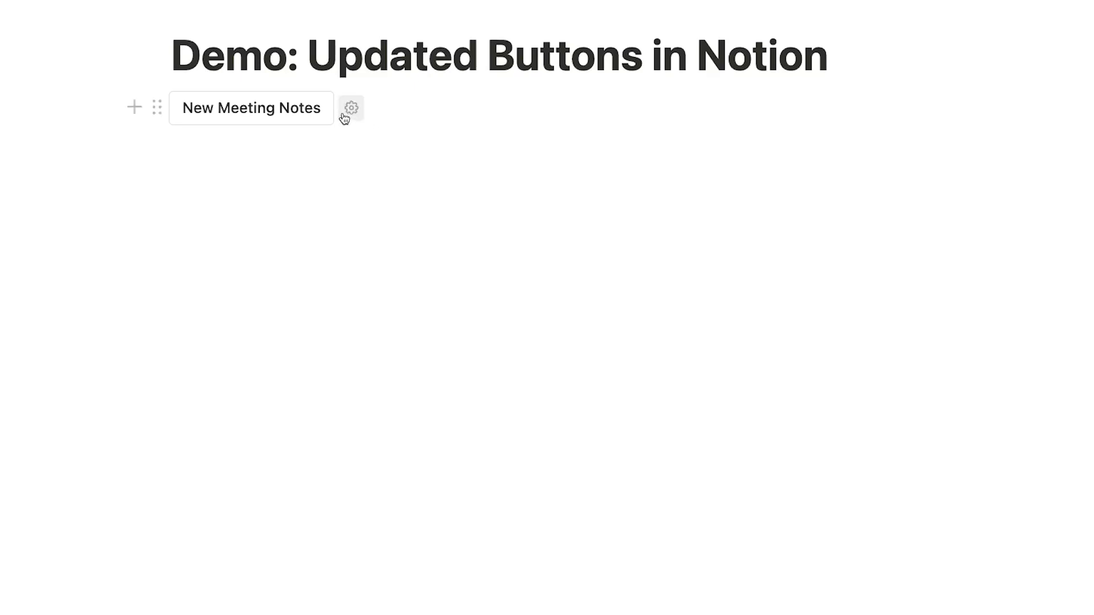
Append an AI 'Action items' block after the last notes bullet in the New Meeting Notes template.
{"action": "left_click", "coordinate": [351, 110]}
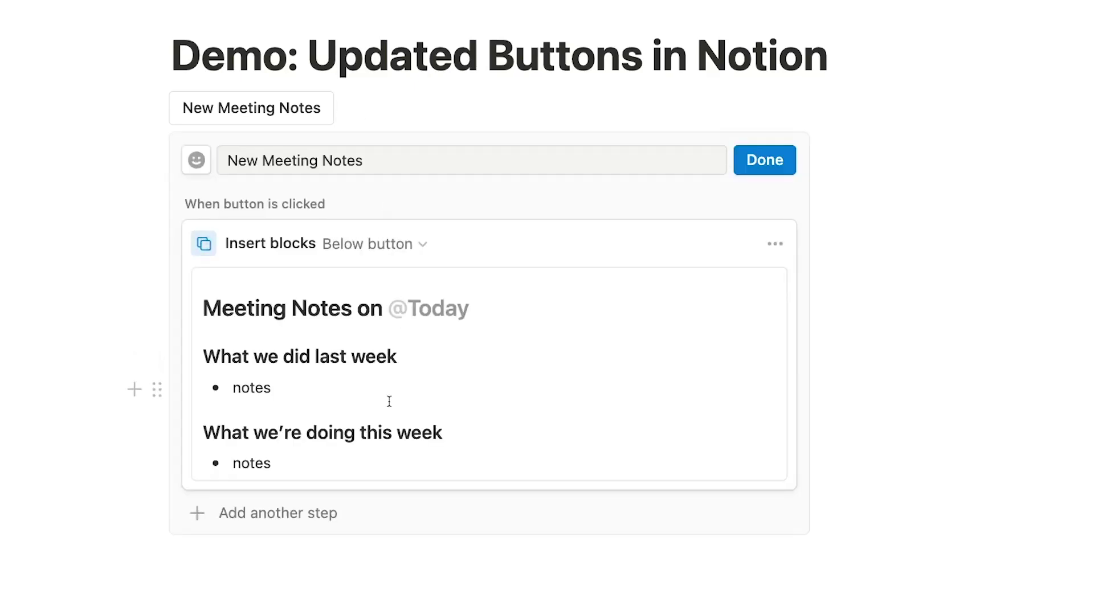
{"action": "left_click", "coordinate": [344, 458]}
{"action": "key", "text": "Return"}
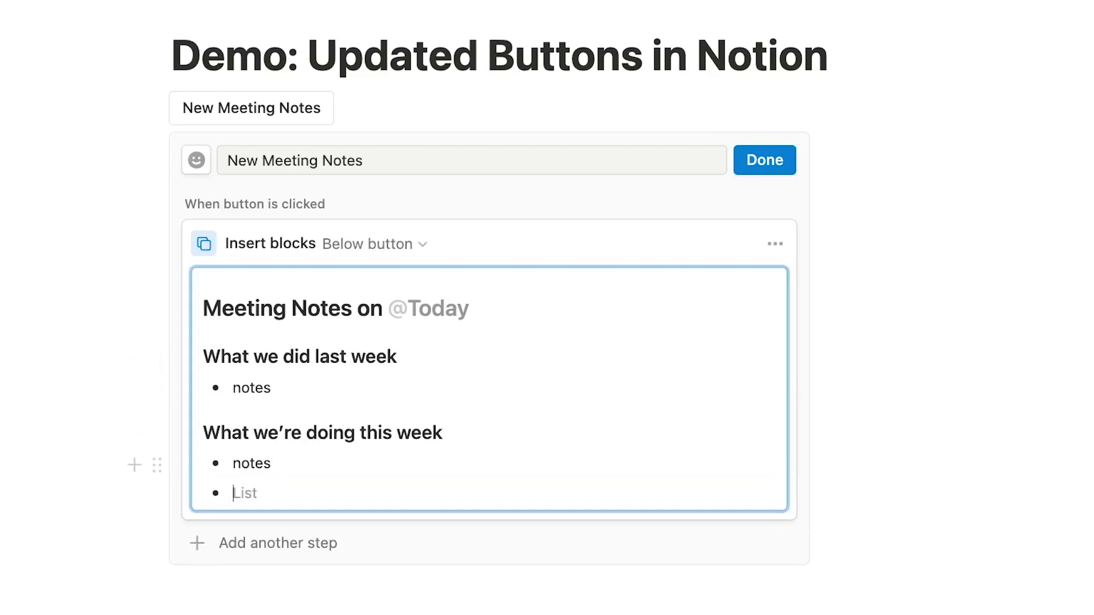
{"action": "key", "text": "Return"}
{"action": "type", "text": "/ai"}
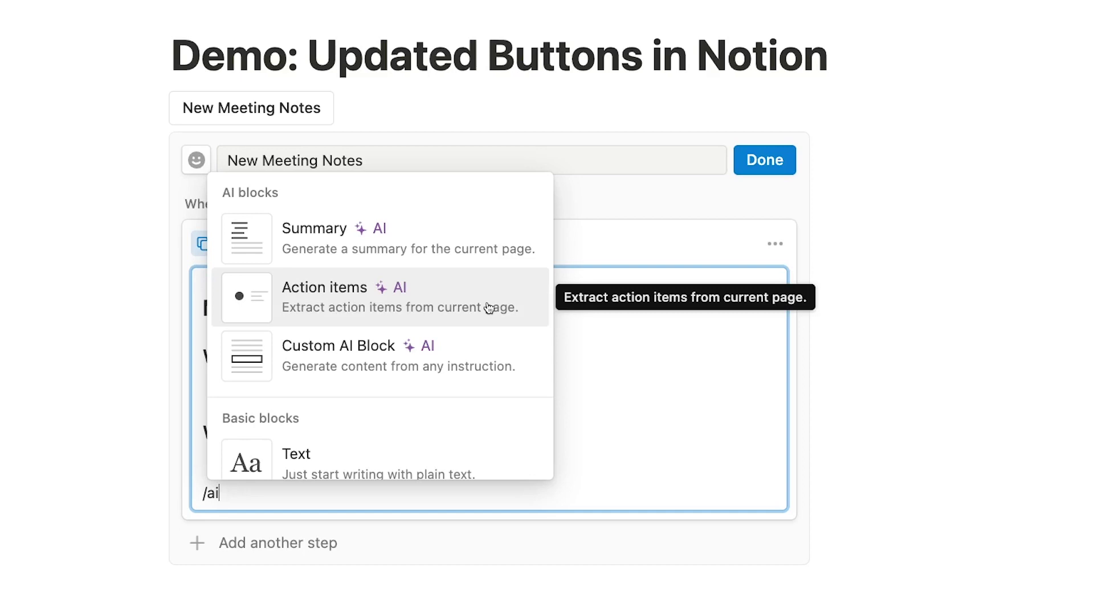
{"action": "left_click", "coordinate": [485, 307]}
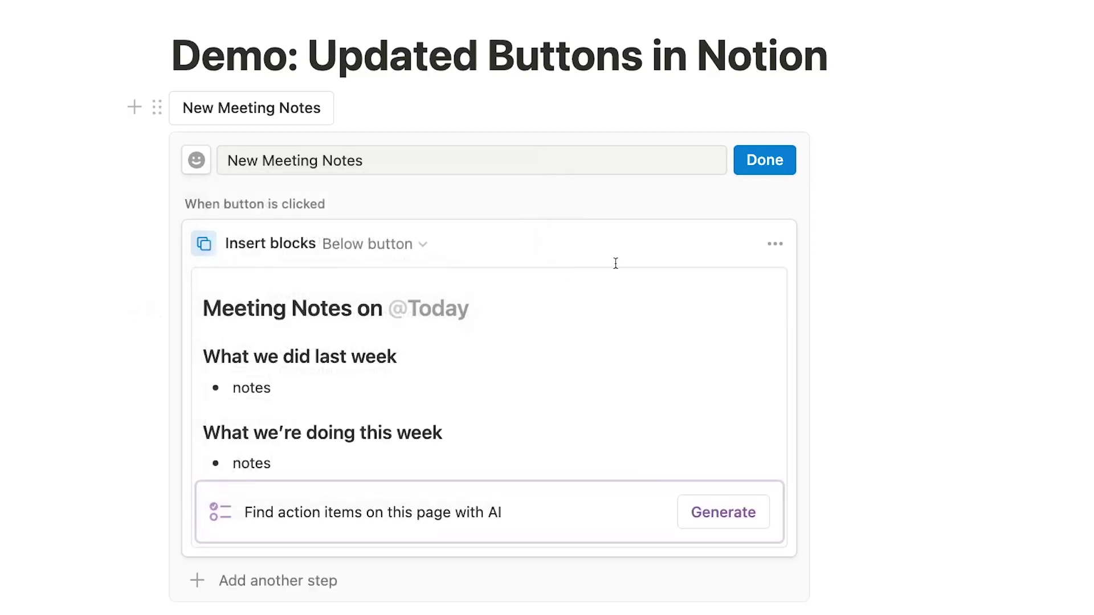
Insert the meeting notes and replace the placeholder notes under last week and this week.
{"action": "left_click", "coordinate": [752, 165]}
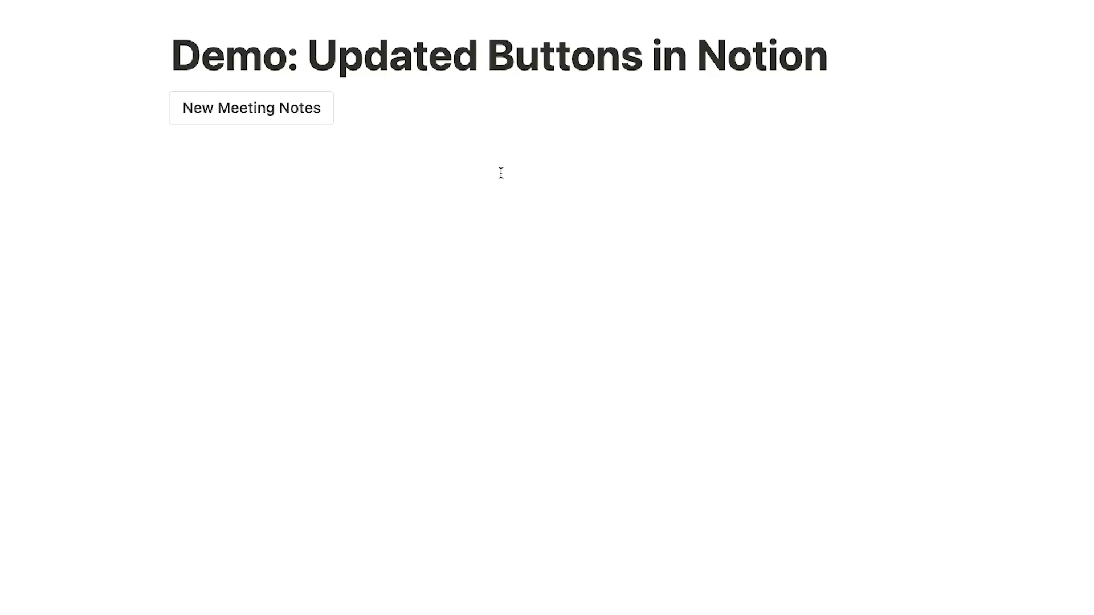
{"action": "left_click", "coordinate": [312, 118]}
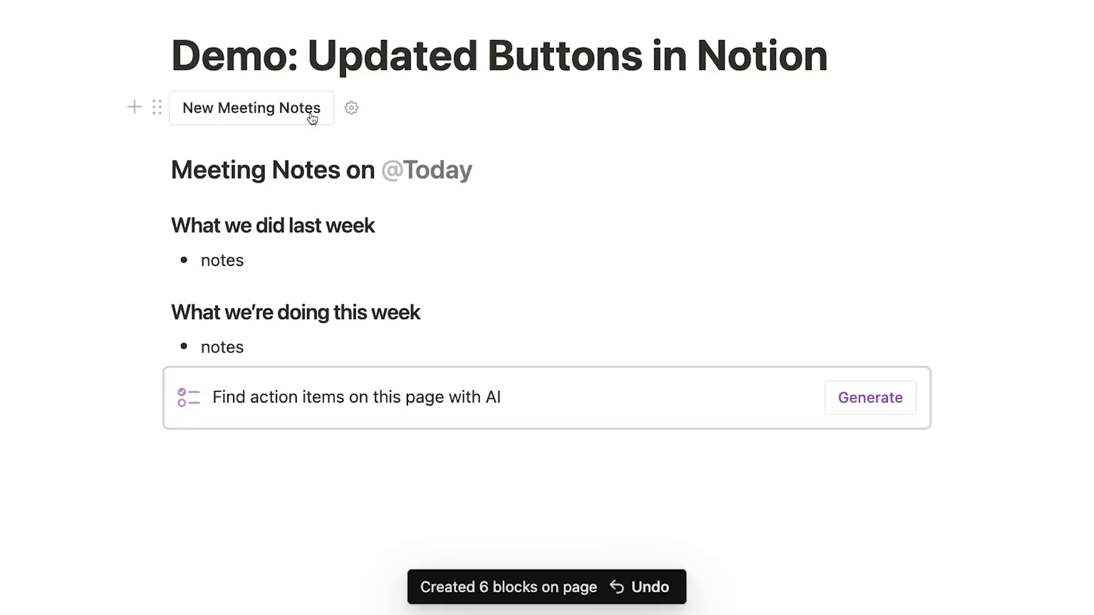
{"action": "left_click_drag", "start_coordinate": [281, 273], "coordinate": [202, 270]}
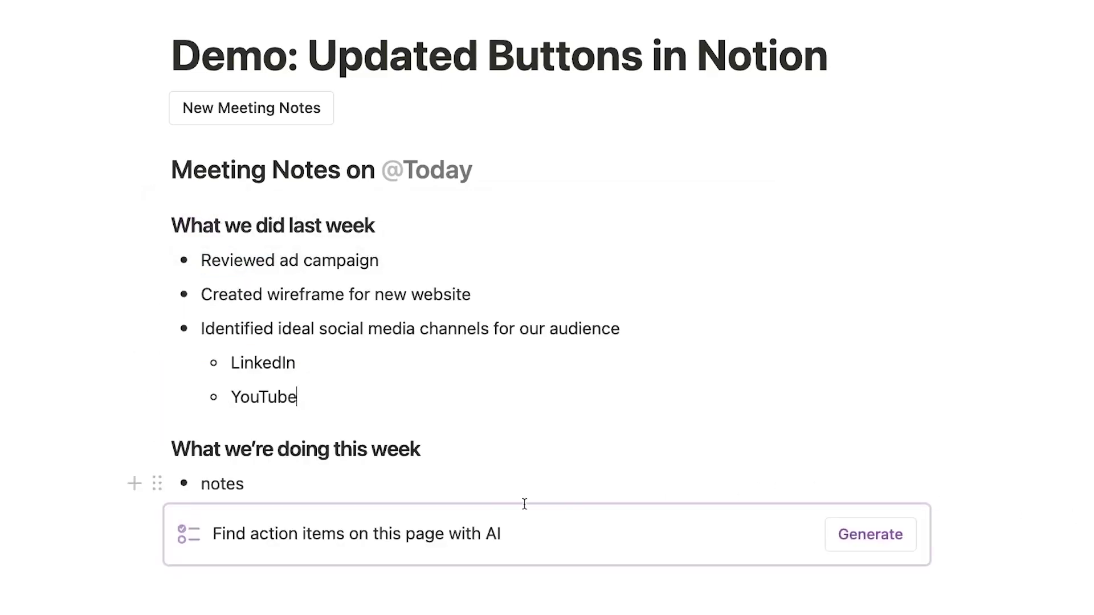
{"action": "left_click", "coordinate": [255, 479]}
{"action": "key", "text": "BackSpace"}
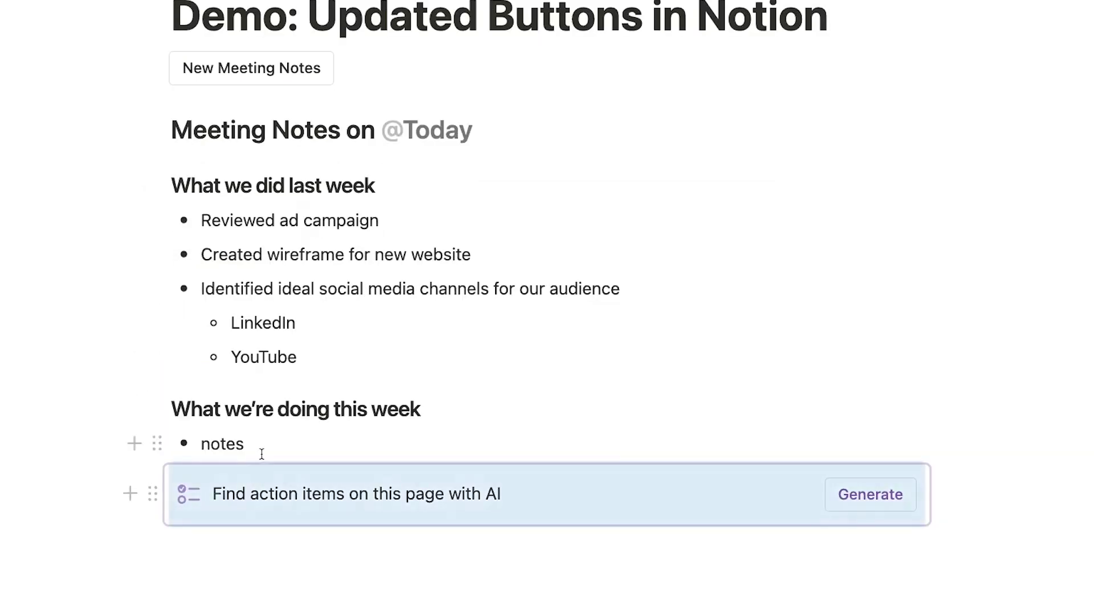
{"action": "left_click", "coordinate": [266, 446]}
{"action": "left_click_drag", "start_coordinate": [271, 445], "coordinate": [200, 445]}
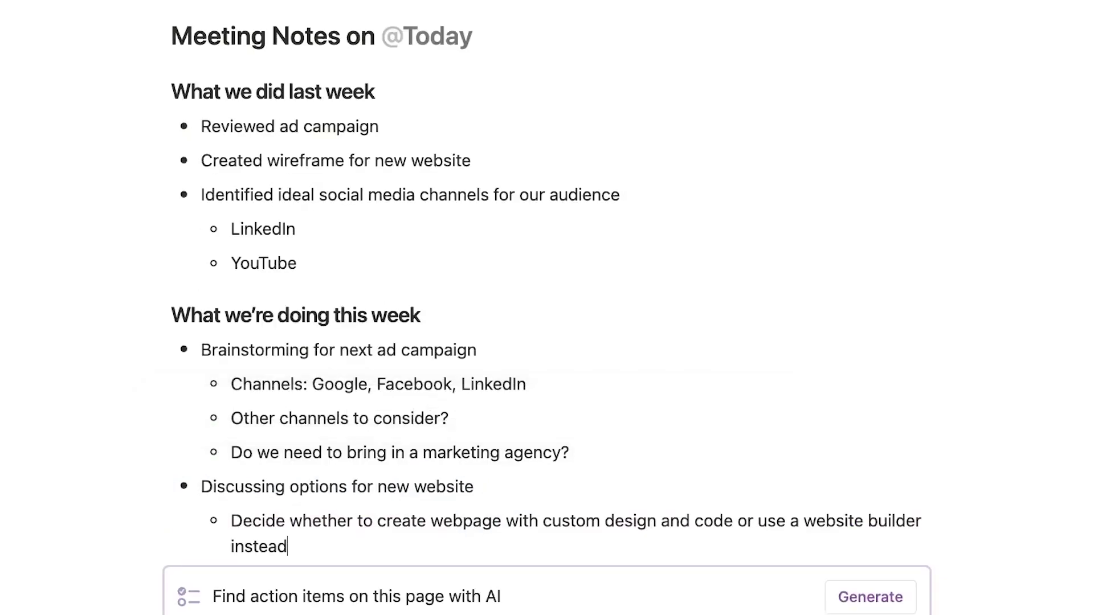
Generate the AI action-items checklist from the filled-in meeting notes.
{"action": "left_click", "coordinate": [974, 354]}
{"action": "scroll", "coordinate": [976, 355], "scroll_direction": "down", "scroll_amount": 3}
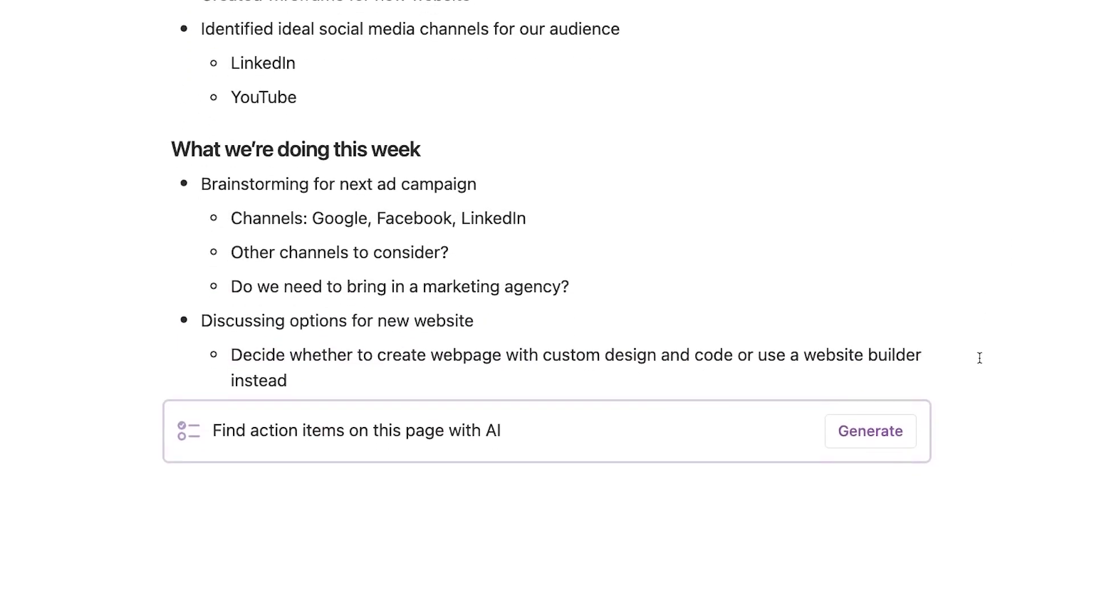
{"action": "left_click", "coordinate": [882, 436]}
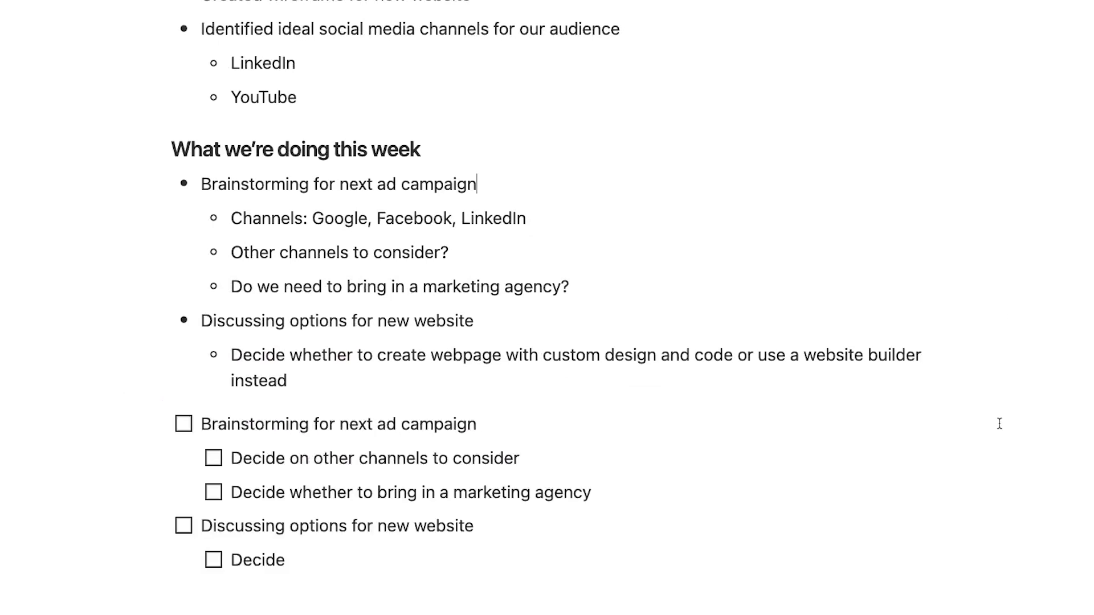
{"action": "scroll", "coordinate": [999, 424], "scroll_direction": "down", "scroll_amount": 3}
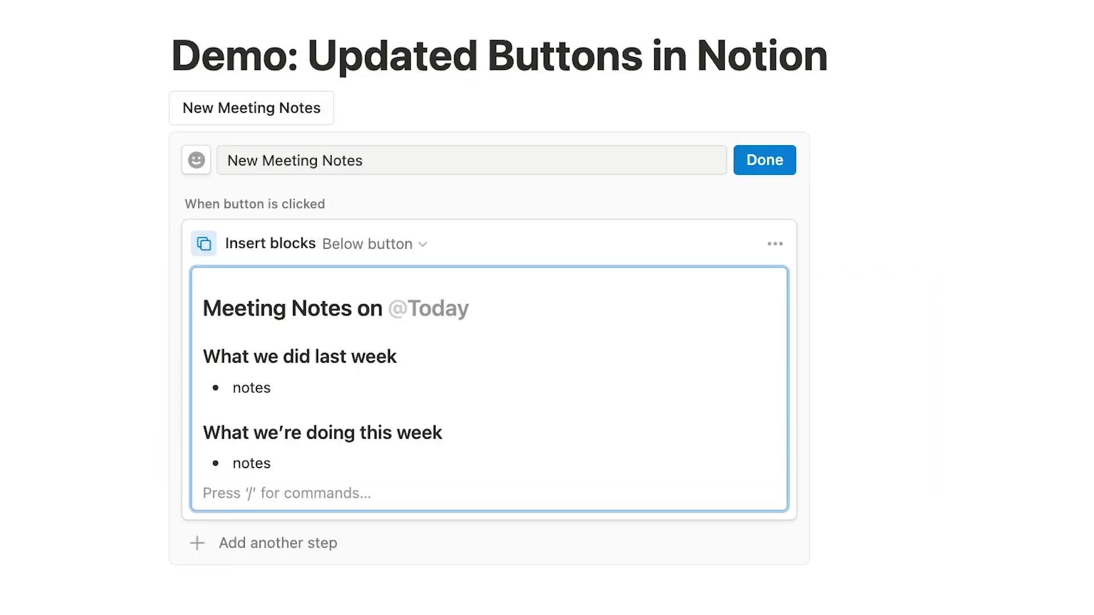
Add a Custom AI block with the pasted pros-and-cons prompt plus an H3 'Key Questions' section with a notes bullet.
{"action": "type", "text": "/ai"}
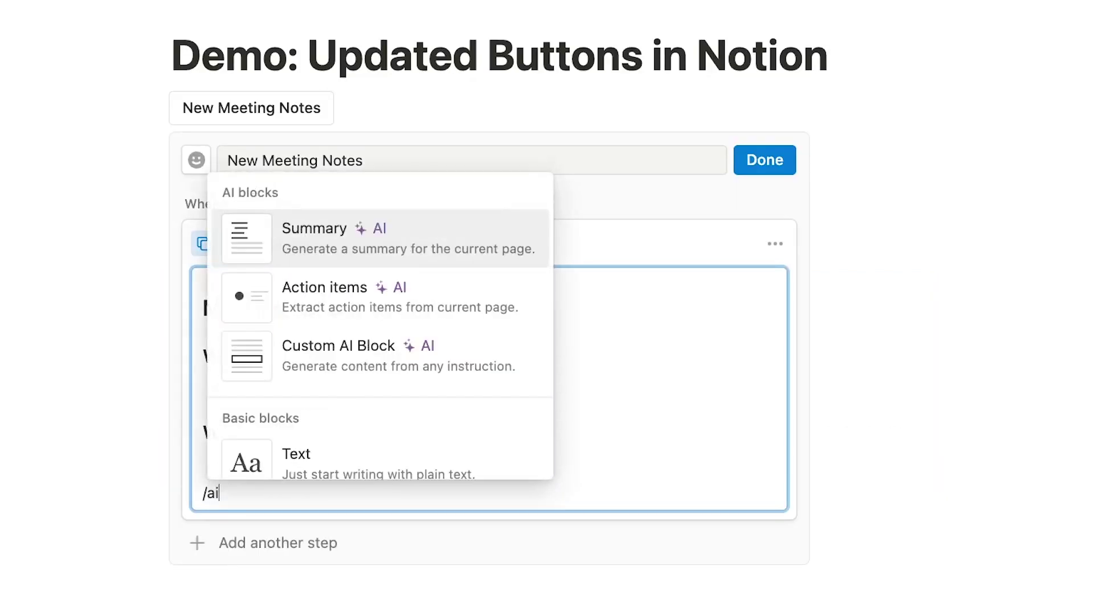
{"action": "left_click", "coordinate": [385, 370]}
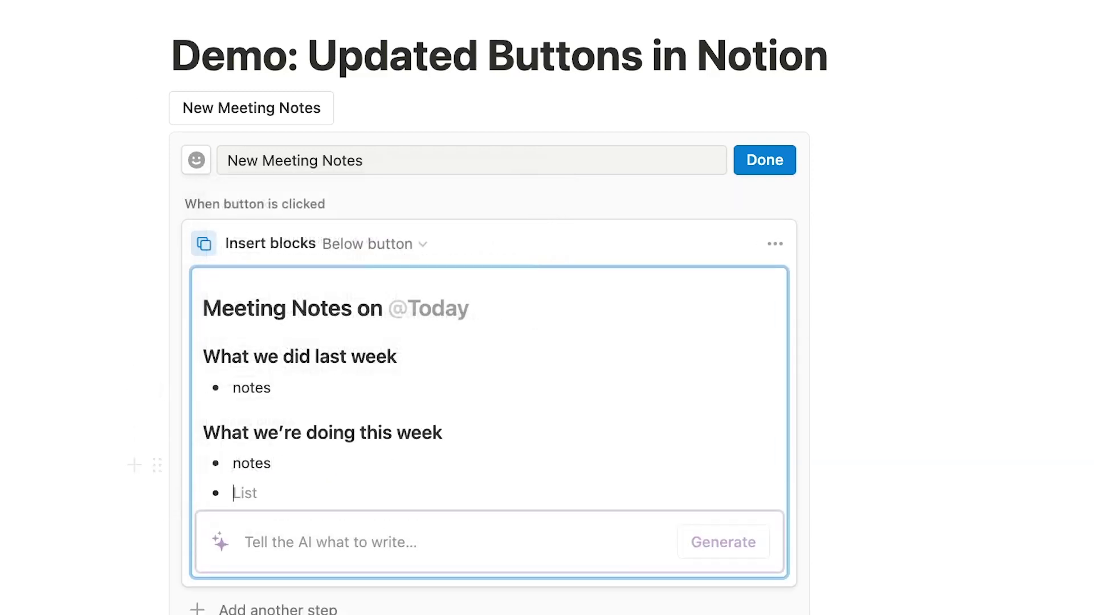
{"action": "type", "text": "/h3"}
{"action": "key", "text": "Return"}
{"action": "type", "text": "Key Questions"}
{"action": "key", "text": "Return"}
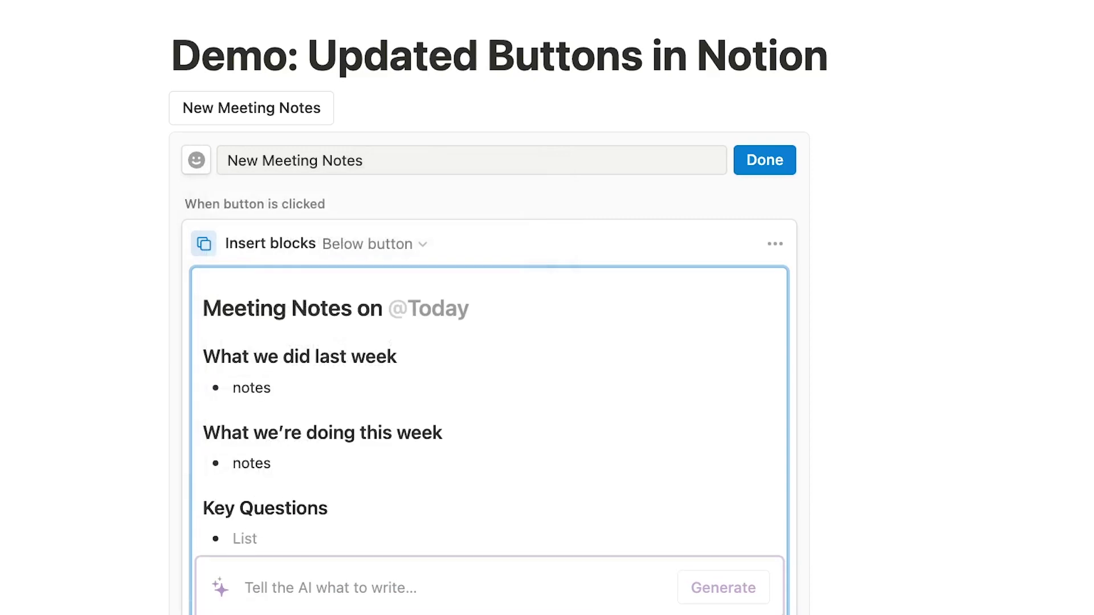
{"action": "type", "text": "notes"}
{"action": "key", "text": "ctrl+v"}
{"action": "left_click", "coordinate": [538, 470]}
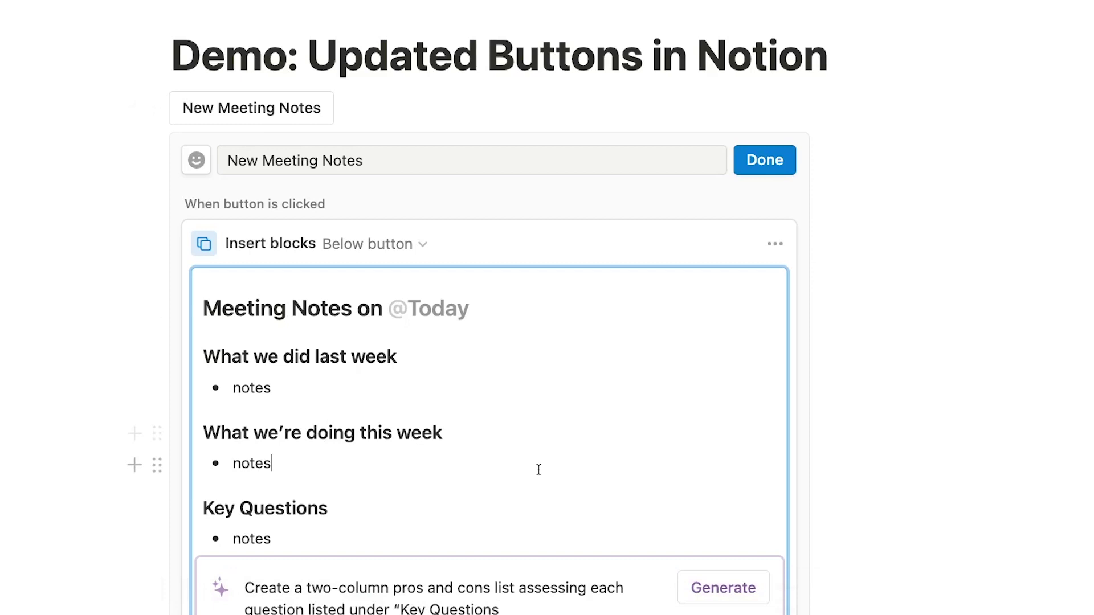
{"action": "scroll", "coordinate": [538, 469], "scroll_direction": "down", "scroll_amount": 3}
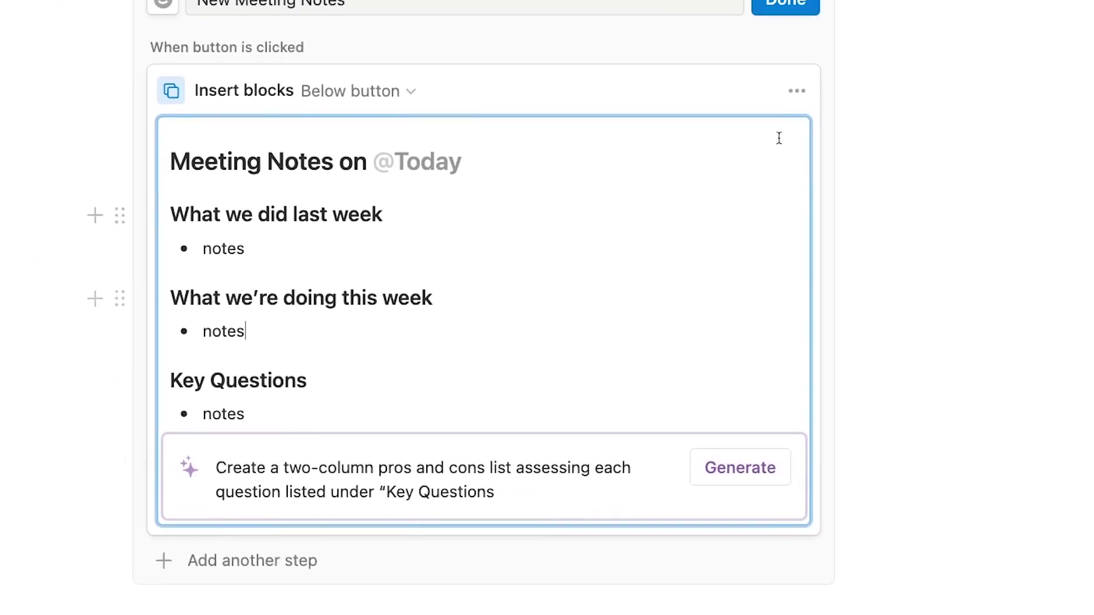
Insert the updated meeting notes and paste bullets over the last-week and this-week placeholders.
{"action": "left_click", "coordinate": [773, 54]}
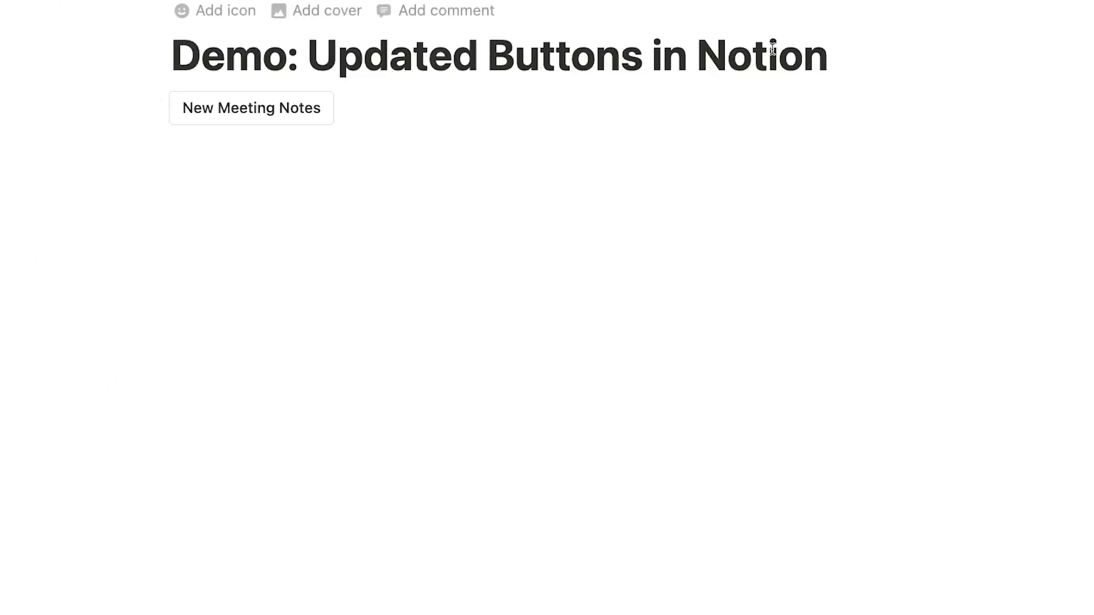
{"action": "left_click", "coordinate": [295, 111]}
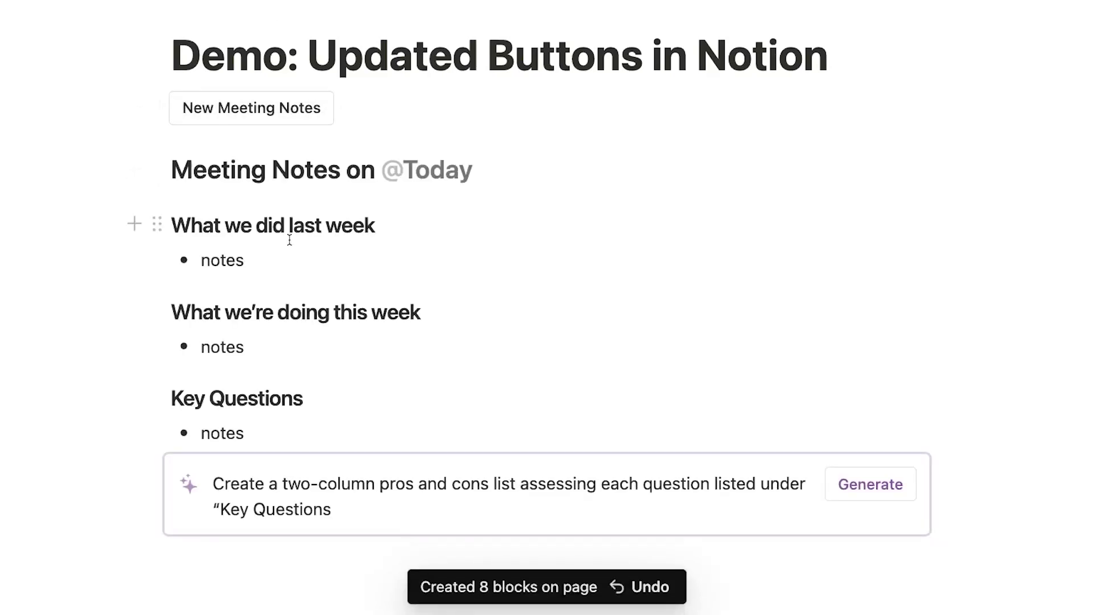
{"action": "left_click_drag", "start_coordinate": [273, 253], "coordinate": [203, 256]}
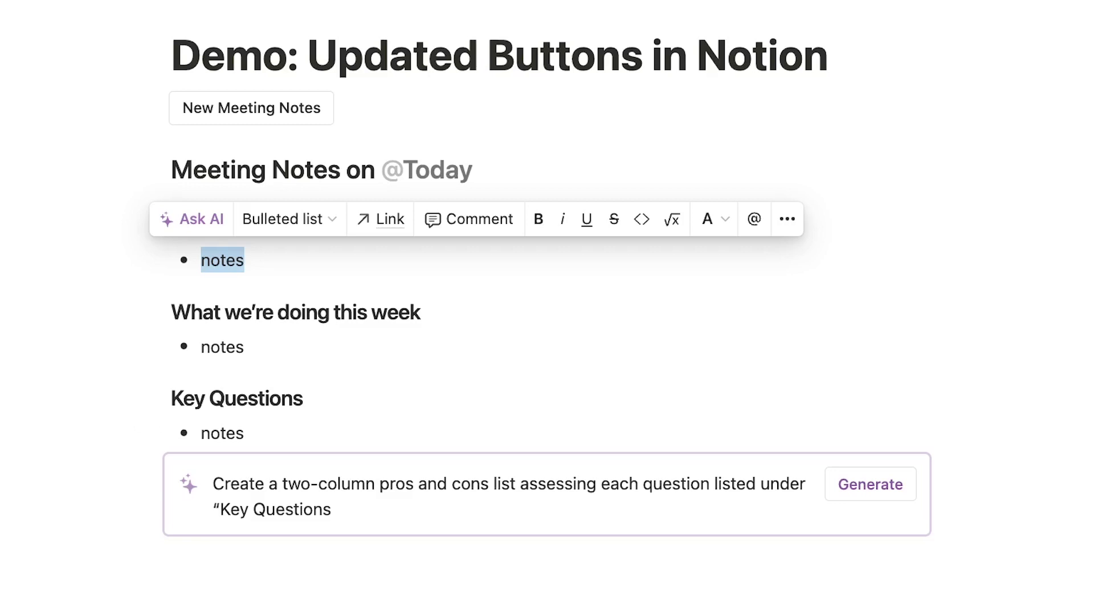
{"action": "type", "text": "Reviewed ad campaign Created wireframe for new website Identified ideal social media channels for our audience LinkedIn YouTube"}
{"action": "scroll", "coordinate": [918, 308], "scroll_direction": "down", "scroll_amount": 3}
{"action": "left_click_drag", "start_coordinate": [200, 337], "coordinate": [410, 342]}
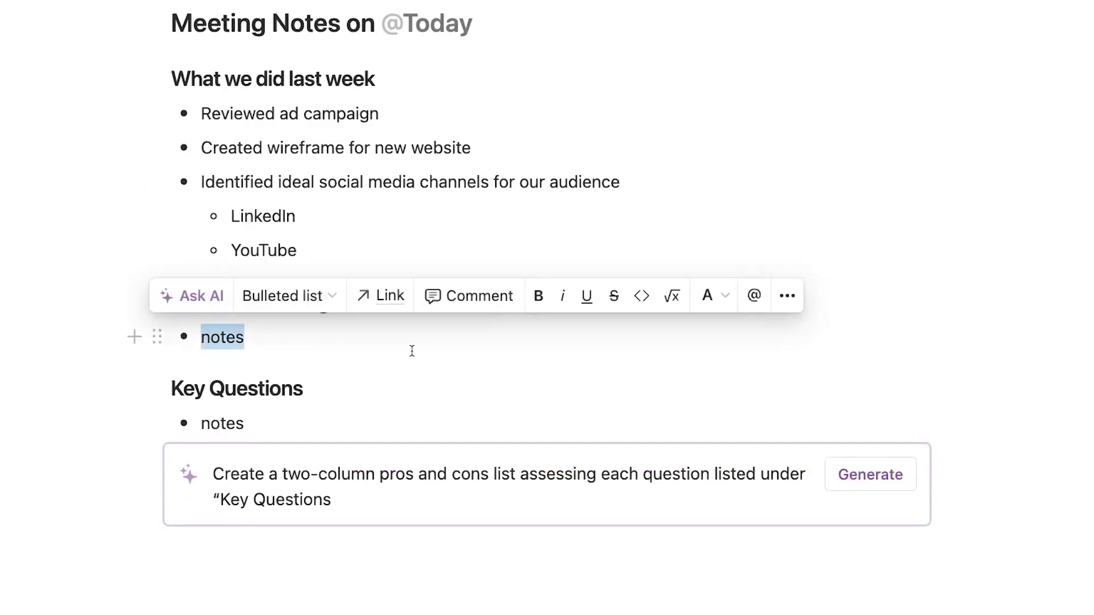
{"action": "type", "text": "Brainstorming for next ad campaign Channels: Google, Facebook, LinkedIn Other channels to consider? Do we need to bring in a marketing agency? Discussing options for new website Decide whether to create webpage with custom design and code or use a website builder instead"}
Paste the two Key Questions bullets and generate the AI pros-and-cons tables.
{"action": "scroll", "coordinate": [557, 327], "scroll_direction": "down", "scroll_amount": 4}
{"action": "left_click_drag", "start_coordinate": [556, 337], "coordinate": [200, 342]}
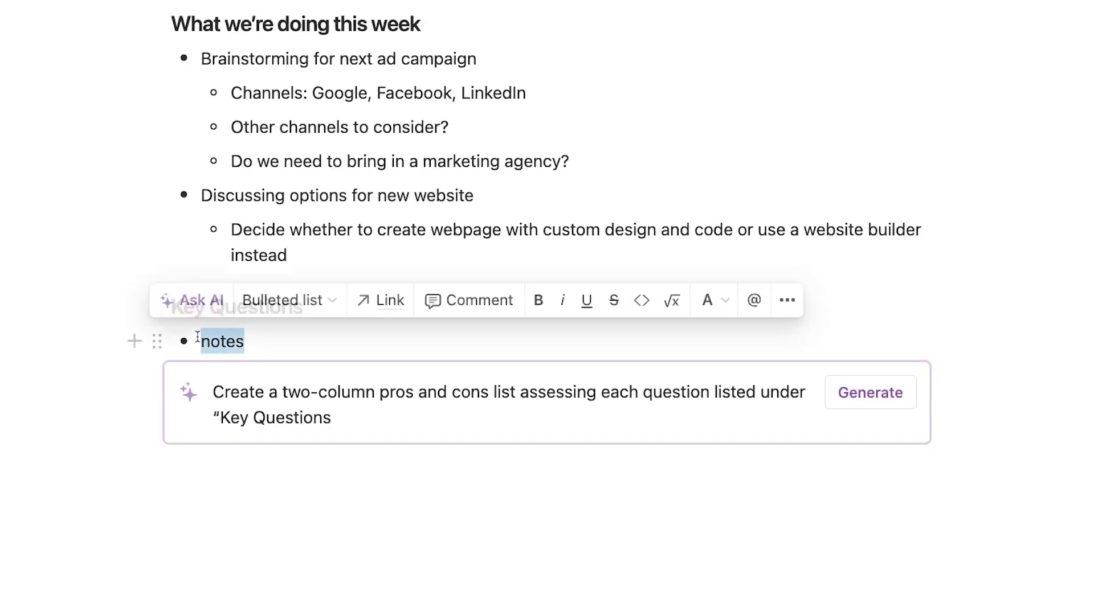
{"action": "type", "text": "Should we create a custom webpage? Should we hire a marketing agency?"}
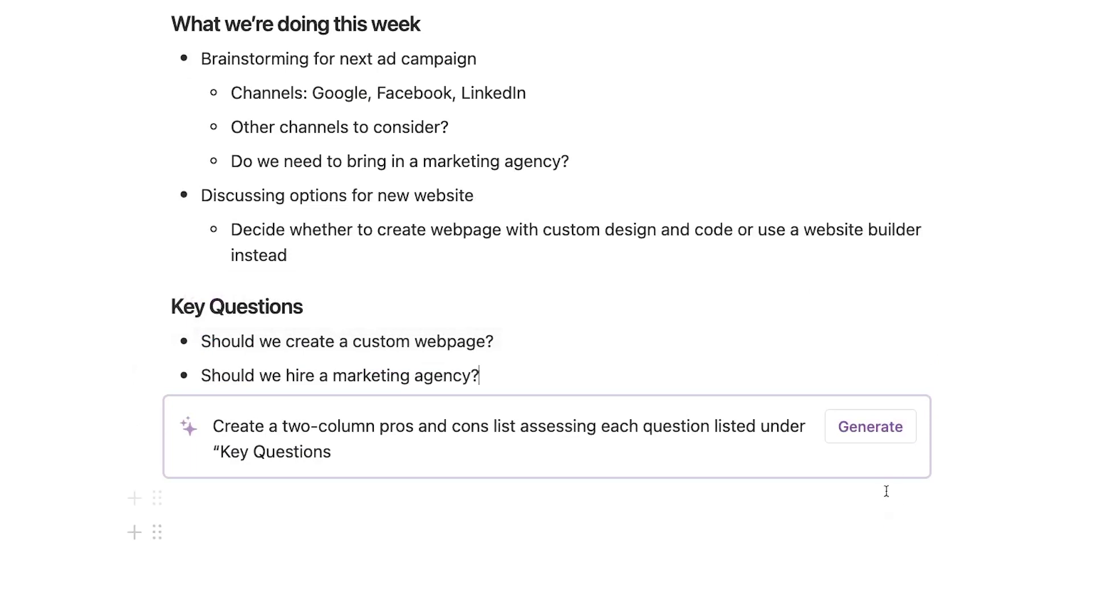
{"action": "left_click", "coordinate": [875, 433]}
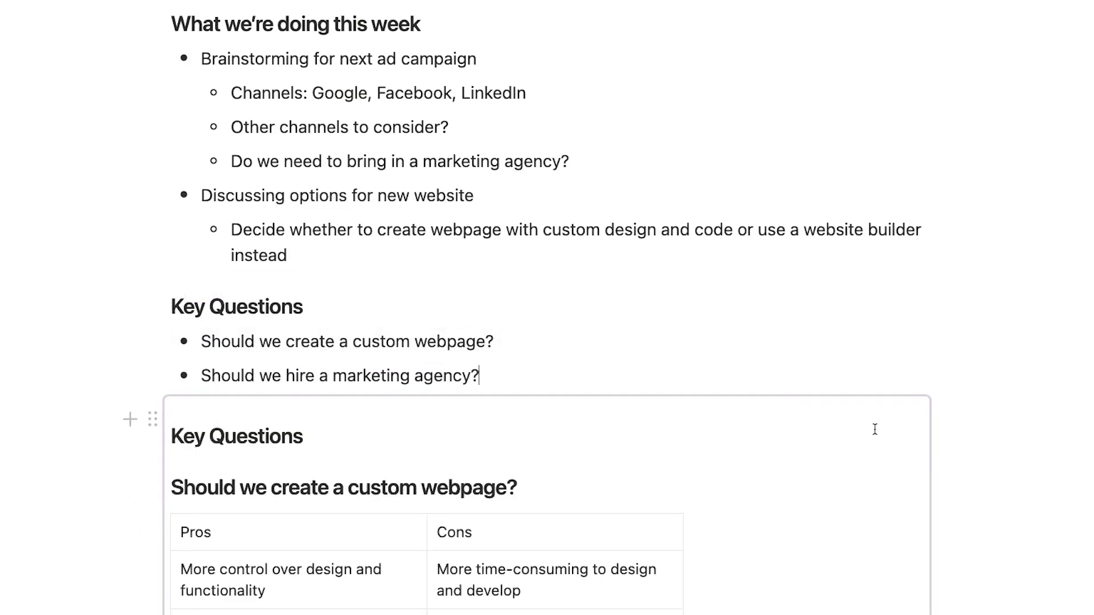
{"action": "scroll", "coordinate": [1057, 457], "scroll_direction": "down", "scroll_amount": 1}
{"action": "scroll", "coordinate": [1057, 457], "scroll_direction": "down", "scroll_amount": 5}
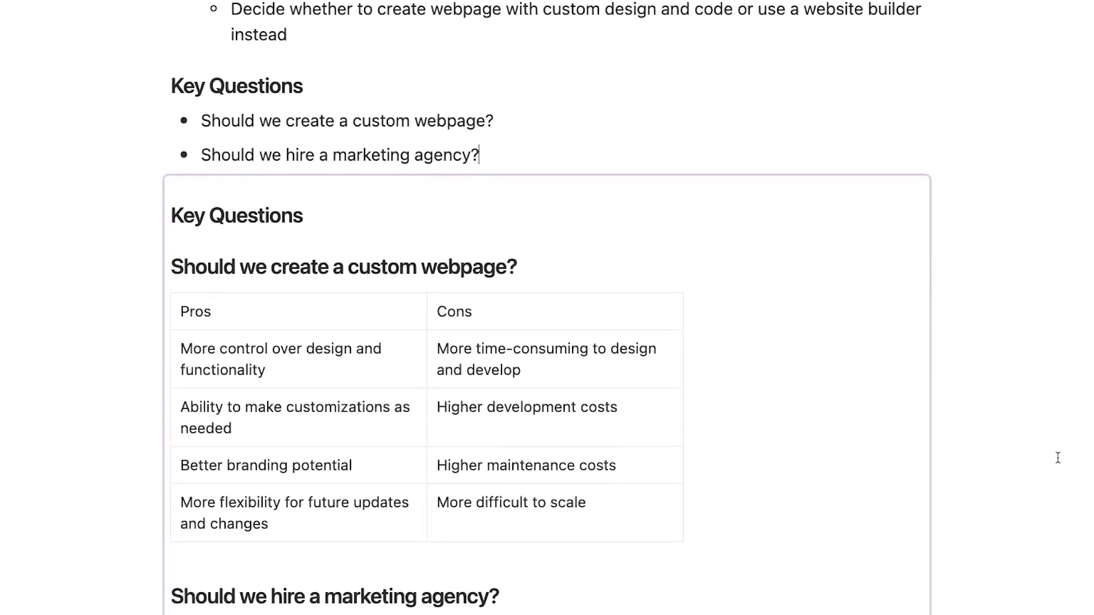
{"action": "scroll", "coordinate": [1057, 458], "scroll_direction": "down", "scroll_amount": 4}
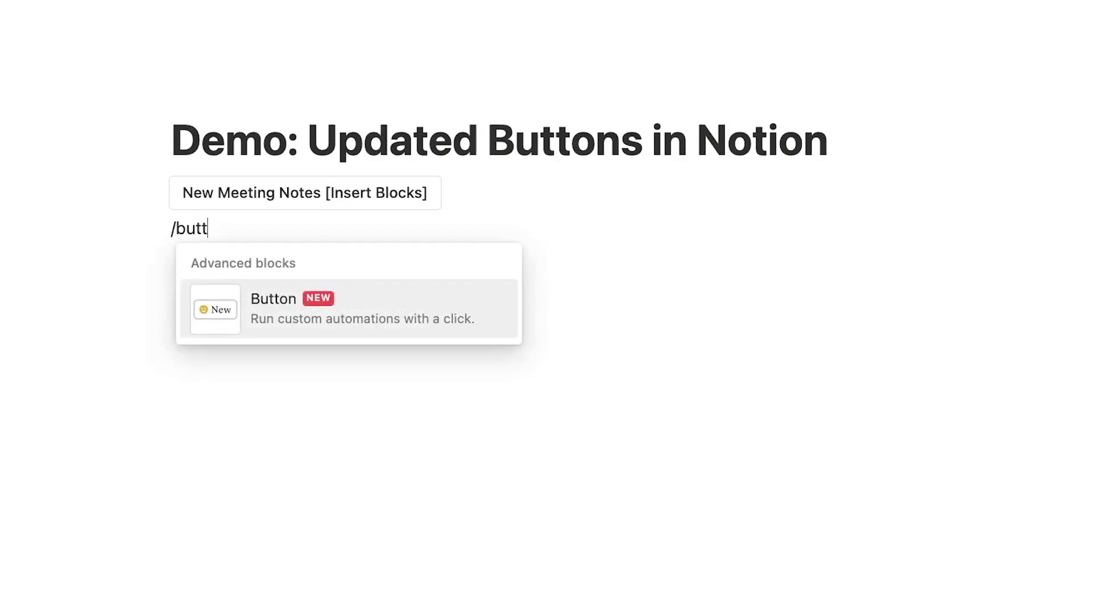
{"action": "left_click", "coordinate": [364, 314]}
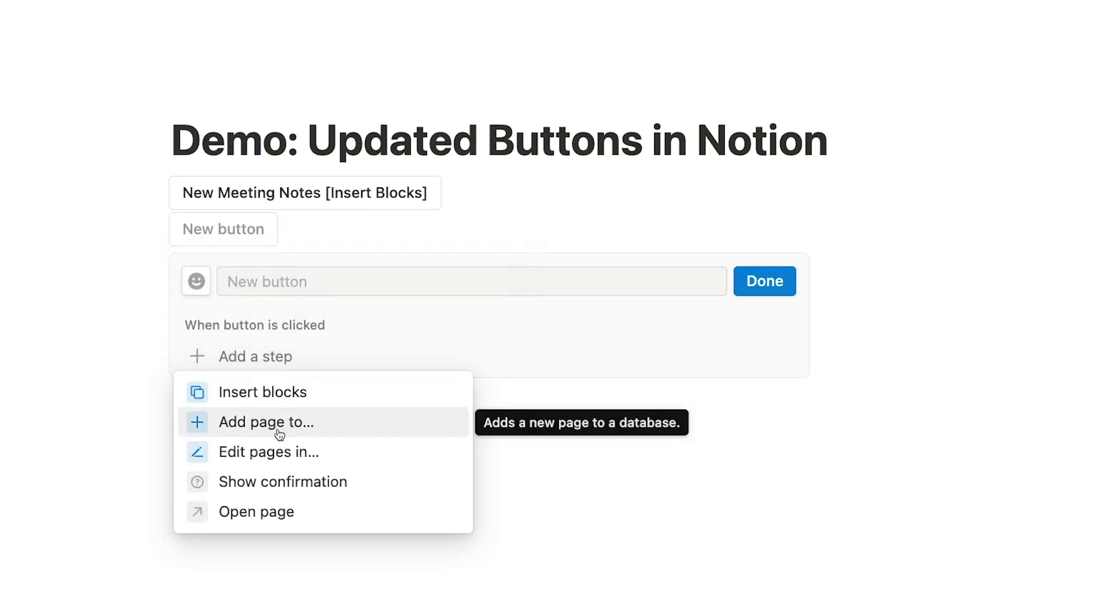
{"action": "left_click", "coordinate": [278, 432]}
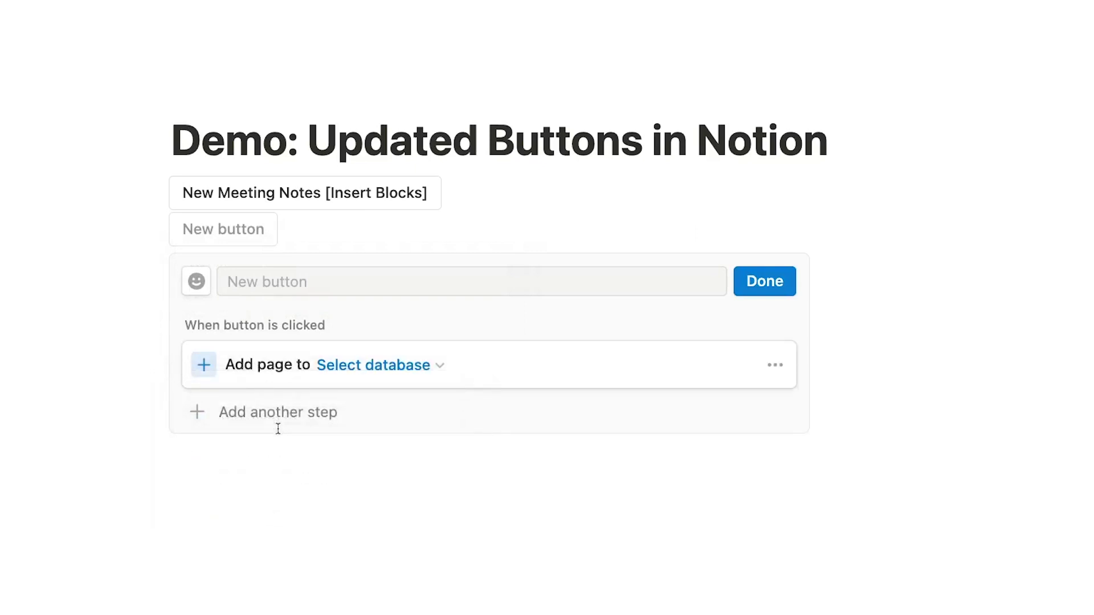
{"action": "left_click", "coordinate": [438, 368]}
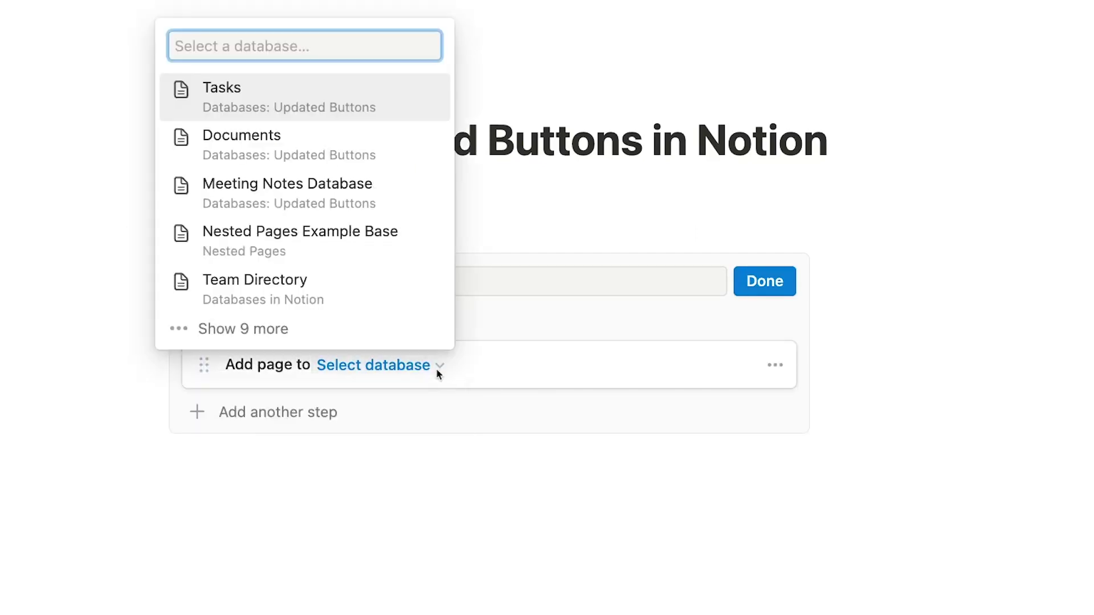
{"action": "left_click", "coordinate": [367, 196]}
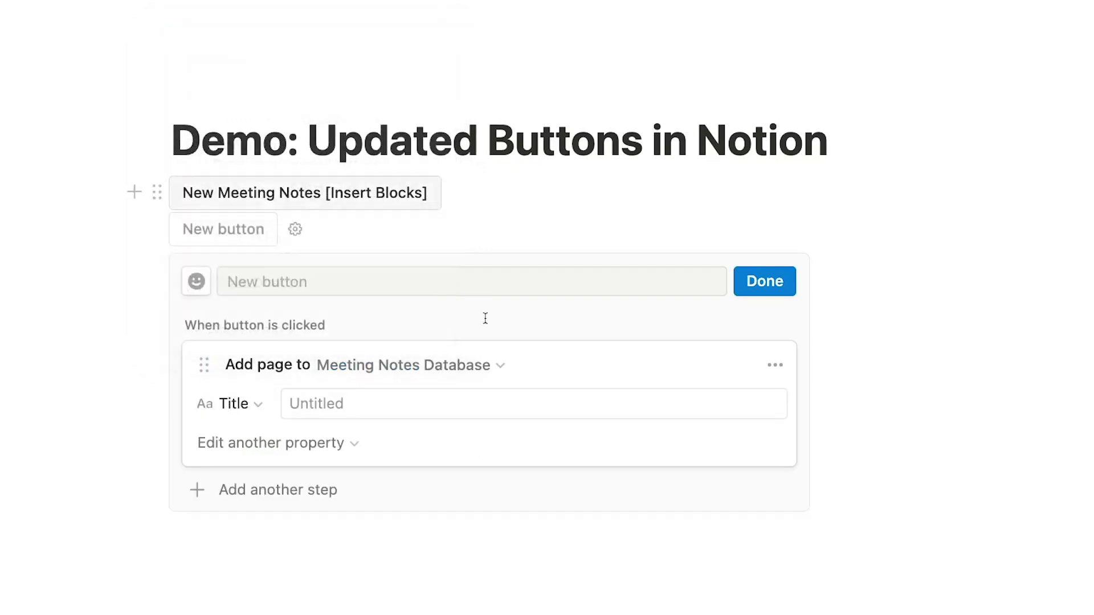
{"action": "left_click", "coordinate": [516, 405]}
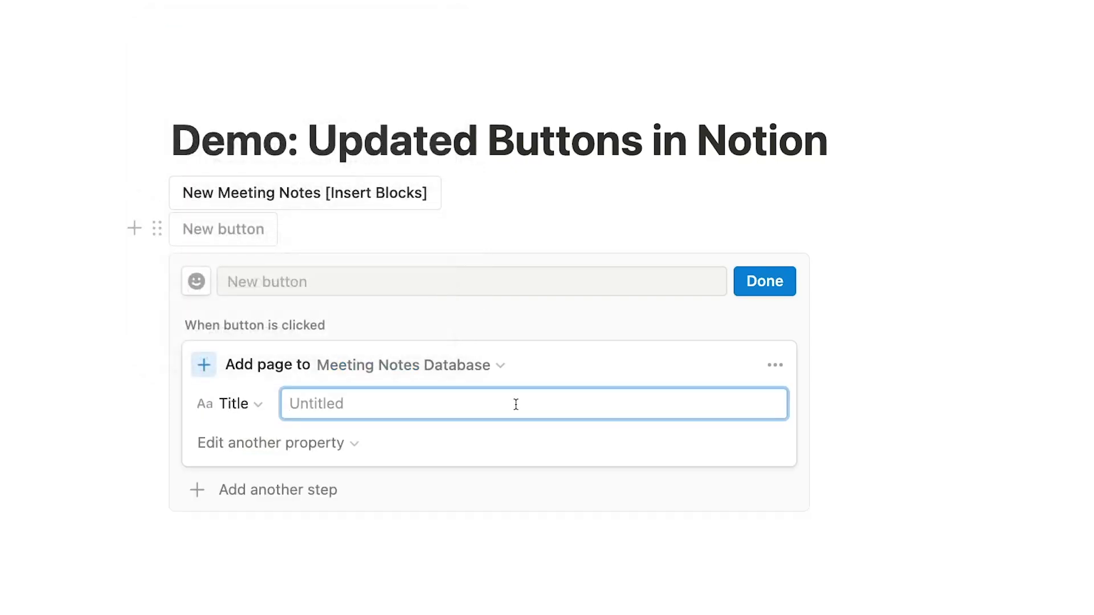
{"action": "type", "text": "Meeting"}
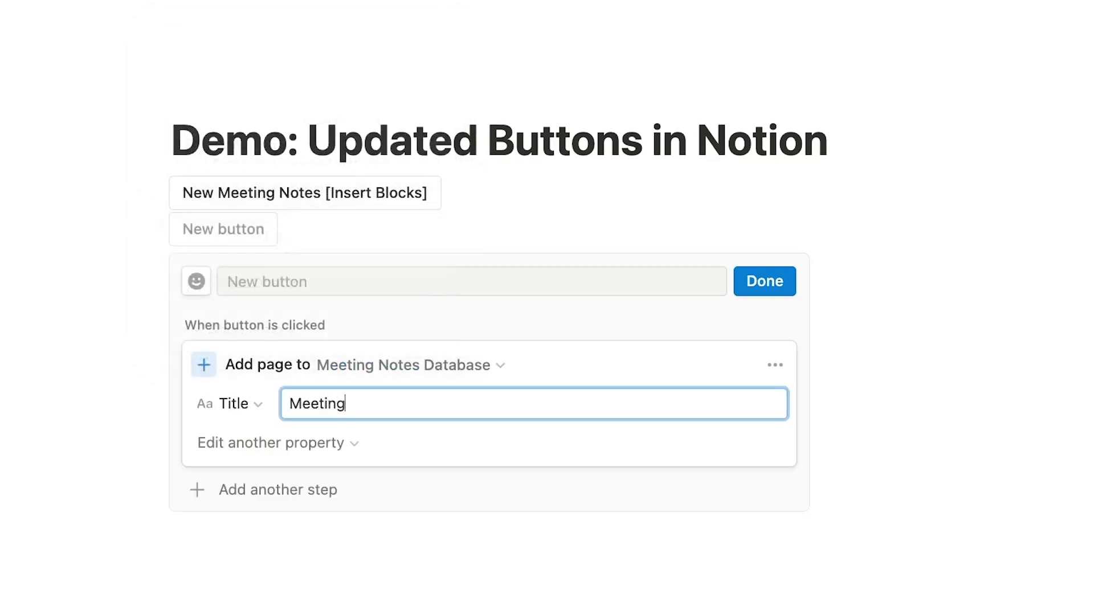
{"action": "type", "text": " NOtes"}
{"action": "key", "text": "BackSpace"}
{"action": "key", "text": "BackSpace"}
{"action": "key", "text": "BackSpace"}
{"action": "key", "text": "BackSpace"}
{"action": "type", "text": "otes on @today"}
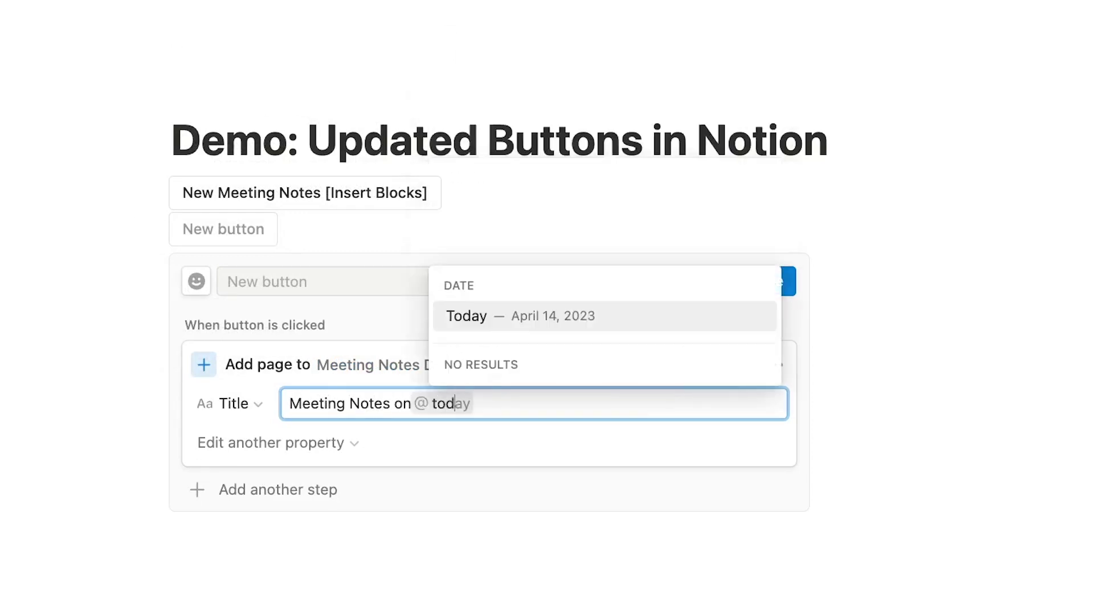
{"action": "left_click", "coordinate": [530, 319]}
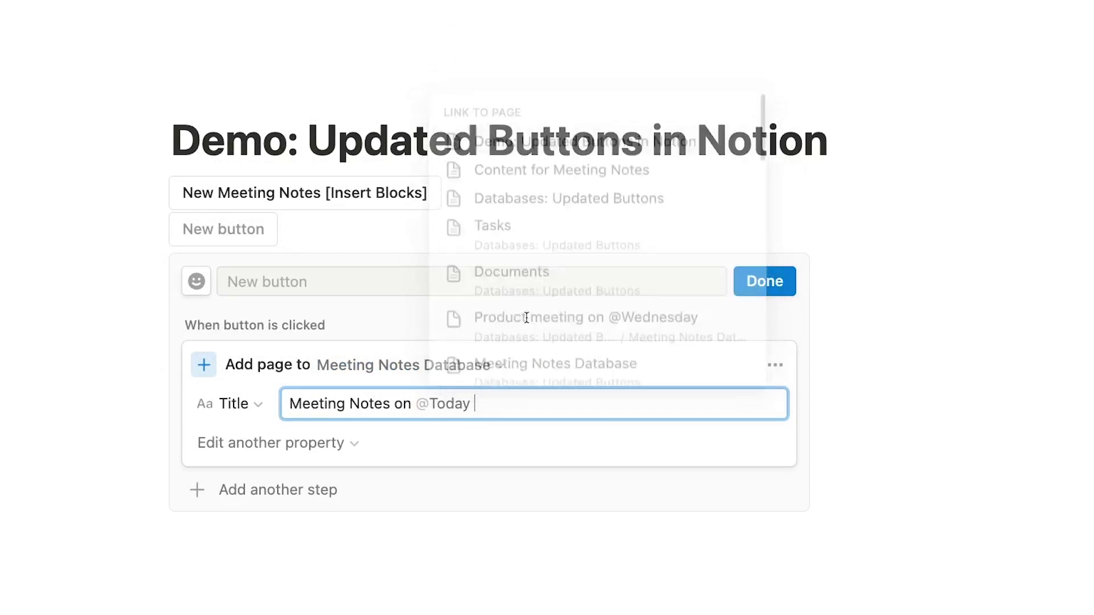
Set the page's Date property to Today and name the button 'Add Meeting Notes to DB'.
{"action": "left_click", "coordinate": [362, 447]}
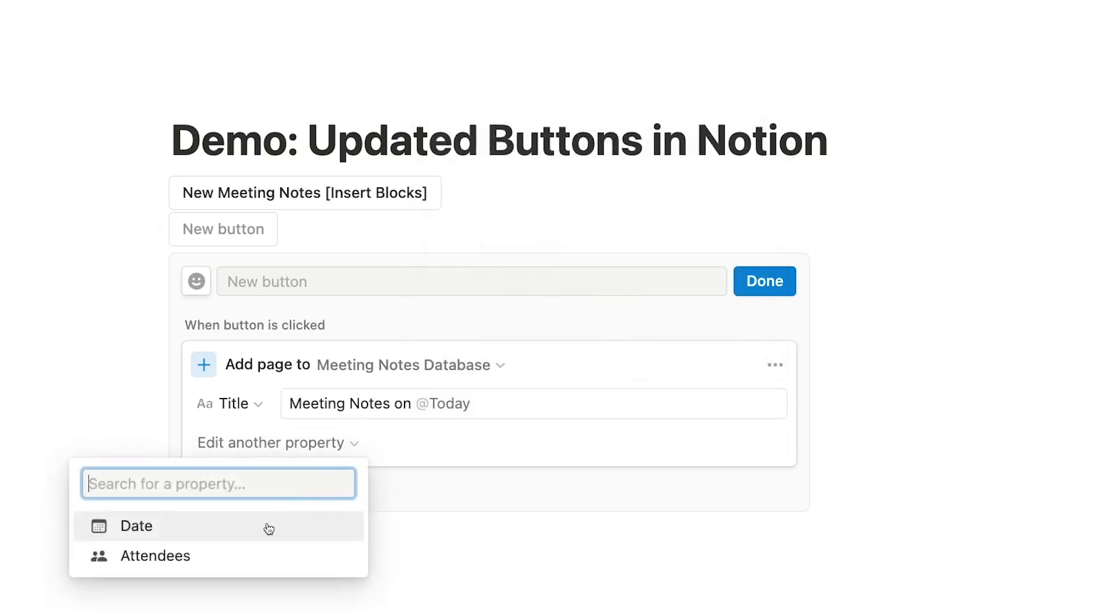
{"action": "left_click", "coordinate": [269, 525]}
{"action": "left_click", "coordinate": [351, 443]}
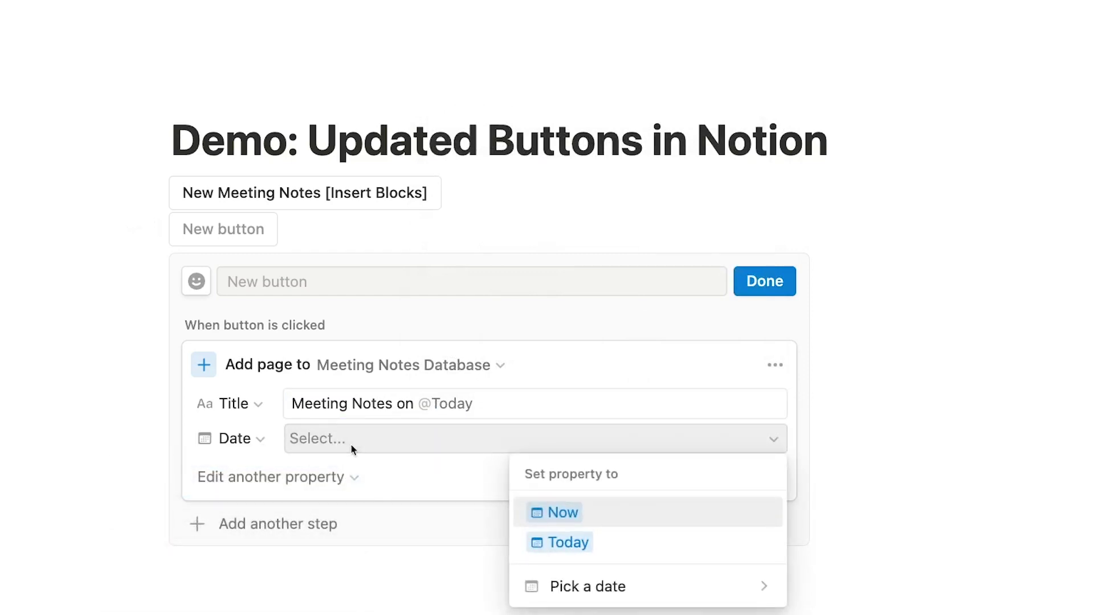
{"action": "left_click", "coordinate": [540, 548]}
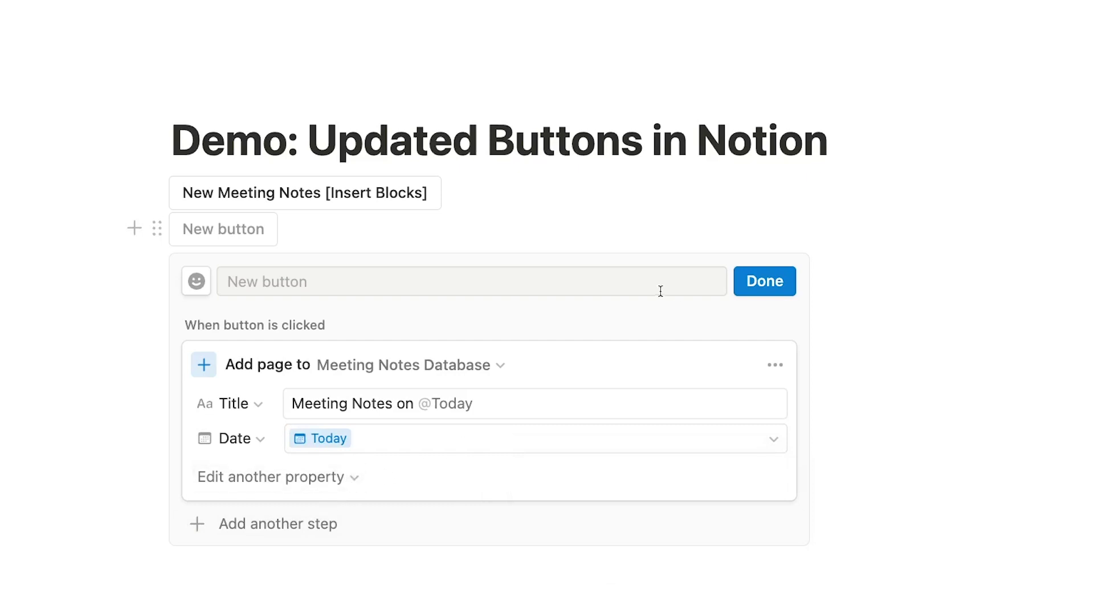
{"action": "left_click", "coordinate": [658, 290]}
{"action": "type", "text": "Add Meeting Notes to DB"}
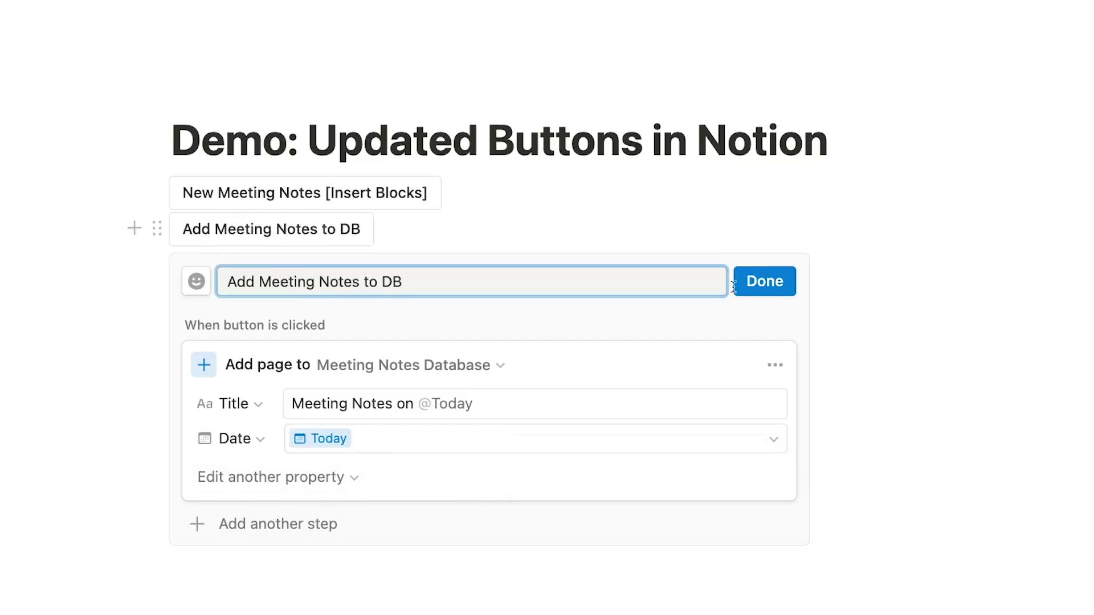
{"action": "left_click", "coordinate": [763, 285]}
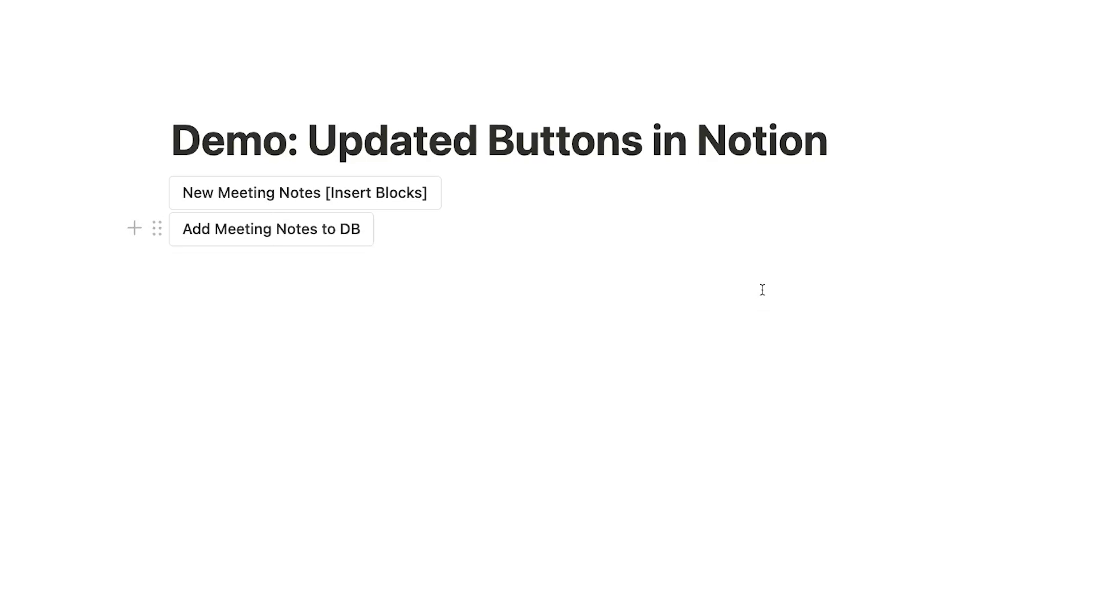
Run 'Add Meeting Notes to DB' and open the newly created meeting-notes page.
{"action": "scroll", "coordinate": [762, 258], "scroll_direction": "down", "scroll_amount": 3}
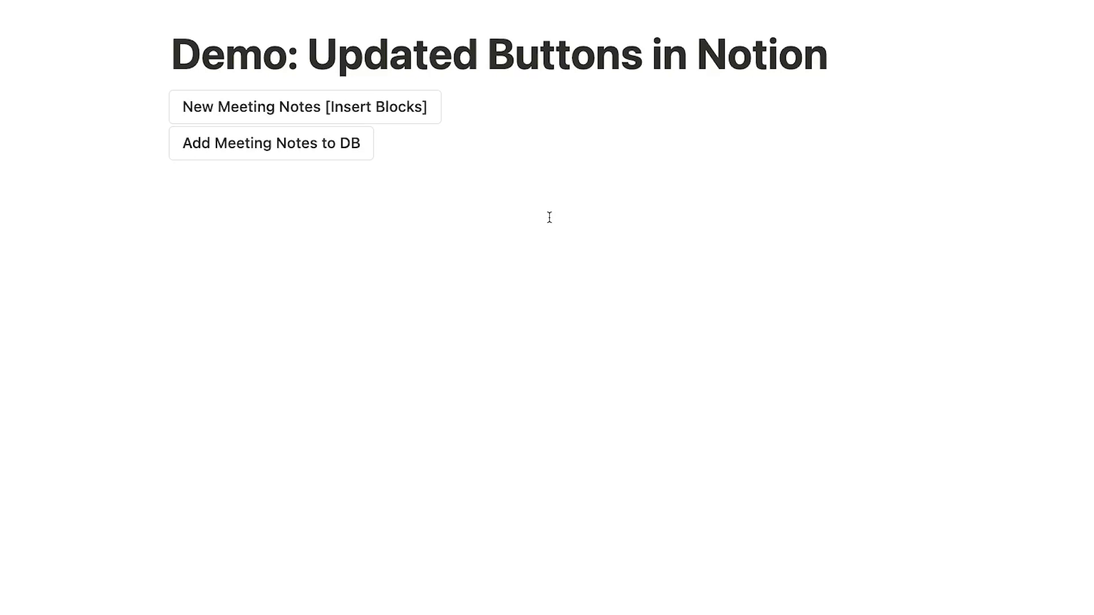
{"action": "left_click", "coordinate": [361, 152]}
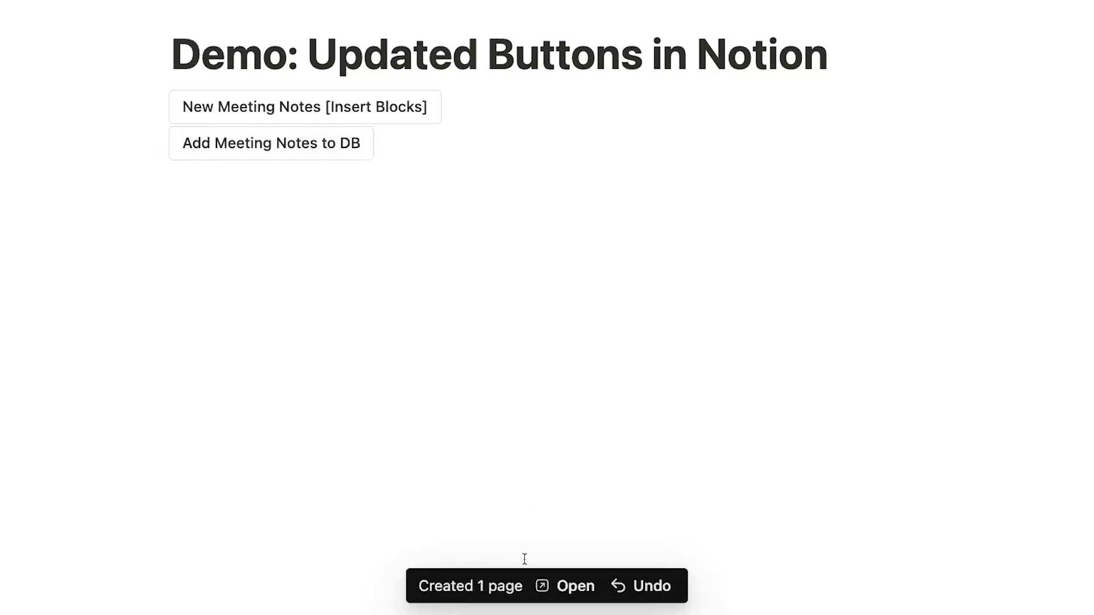
{"action": "left_click", "coordinate": [569, 592]}
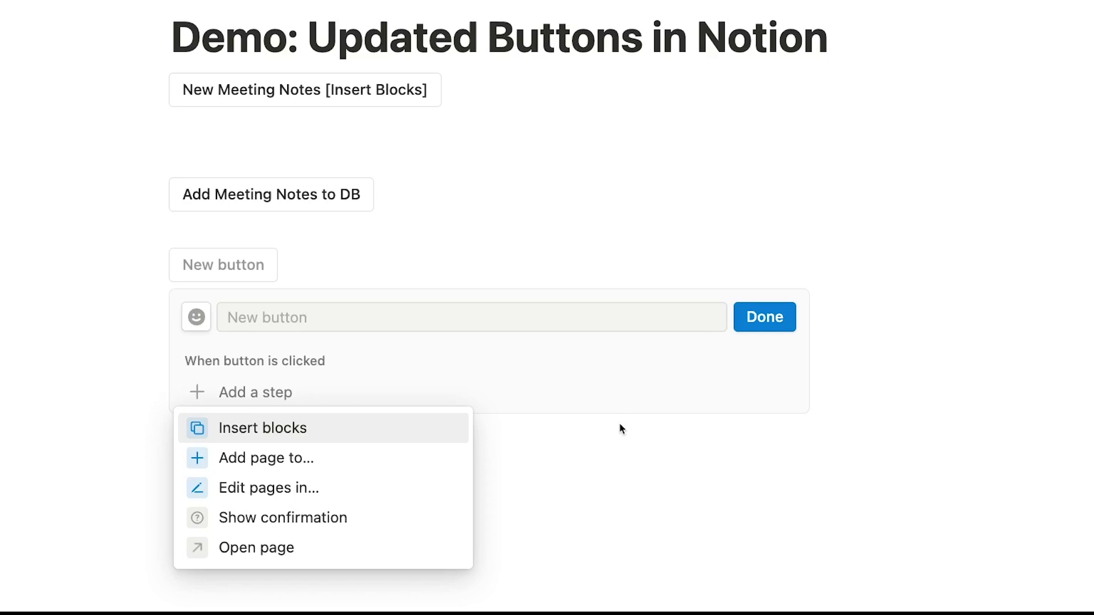
Add an Edit pages step on the Tasks database, filtered to Department HR.
{"action": "left_click", "coordinate": [340, 497]}
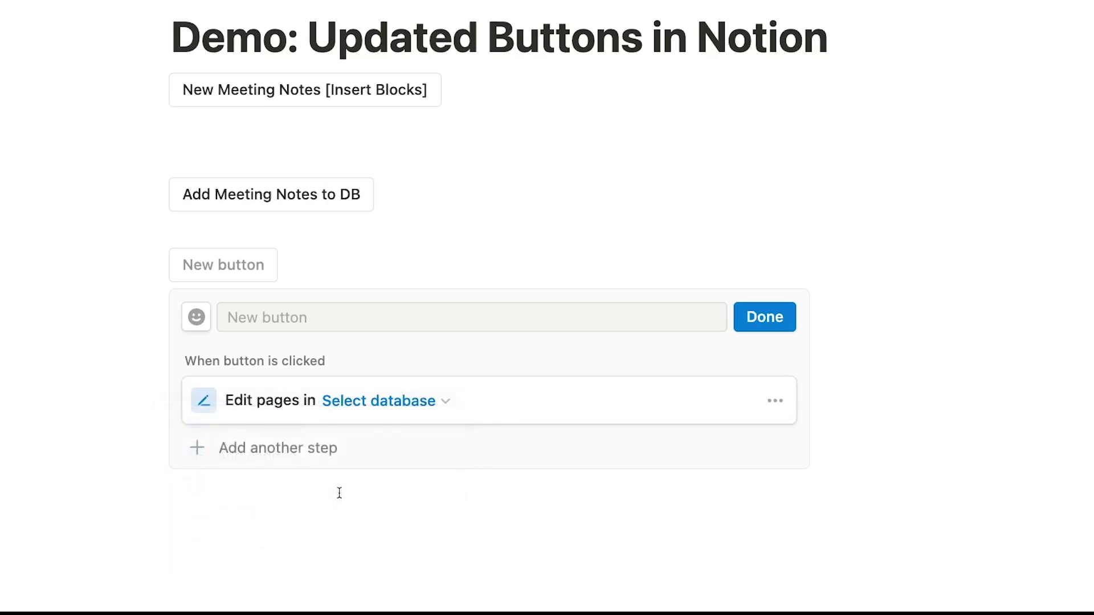
{"action": "left_click", "coordinate": [427, 404]}
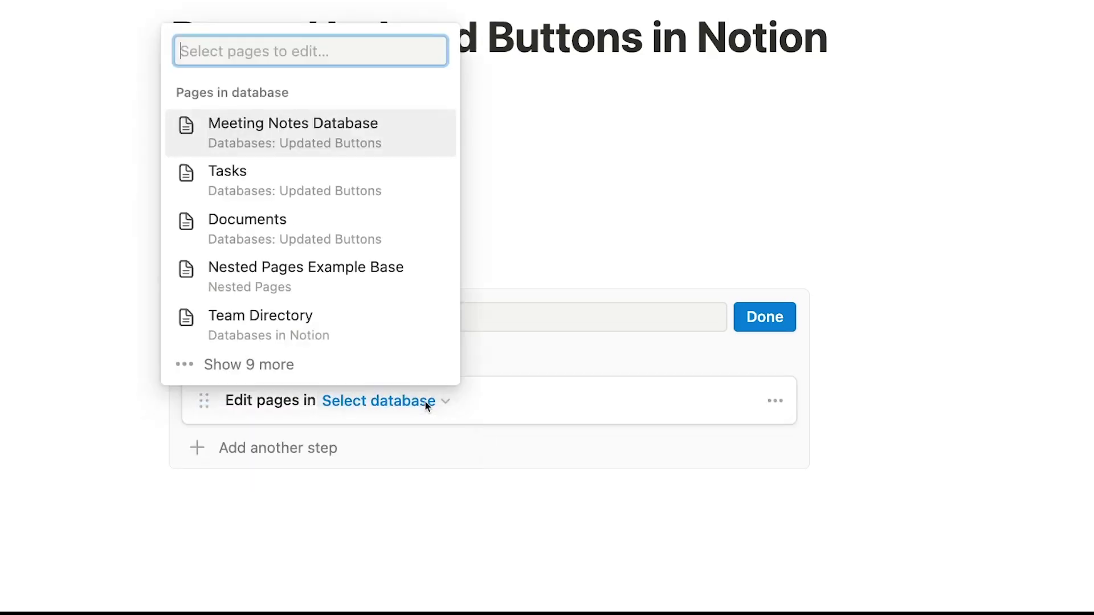
{"action": "left_click", "coordinate": [335, 202]}
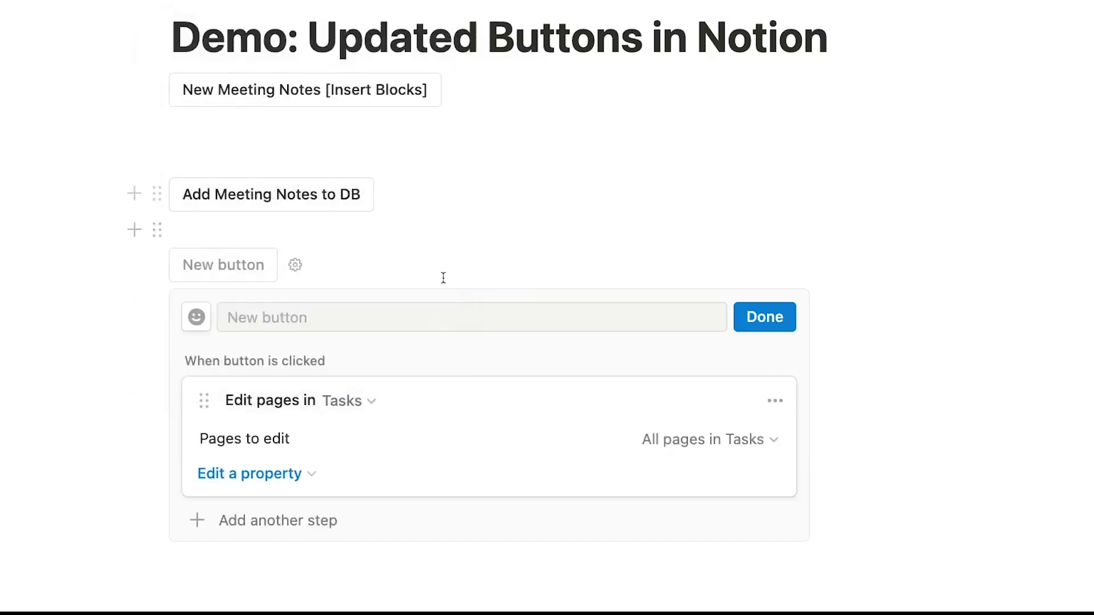
{"action": "left_click", "coordinate": [693, 446]}
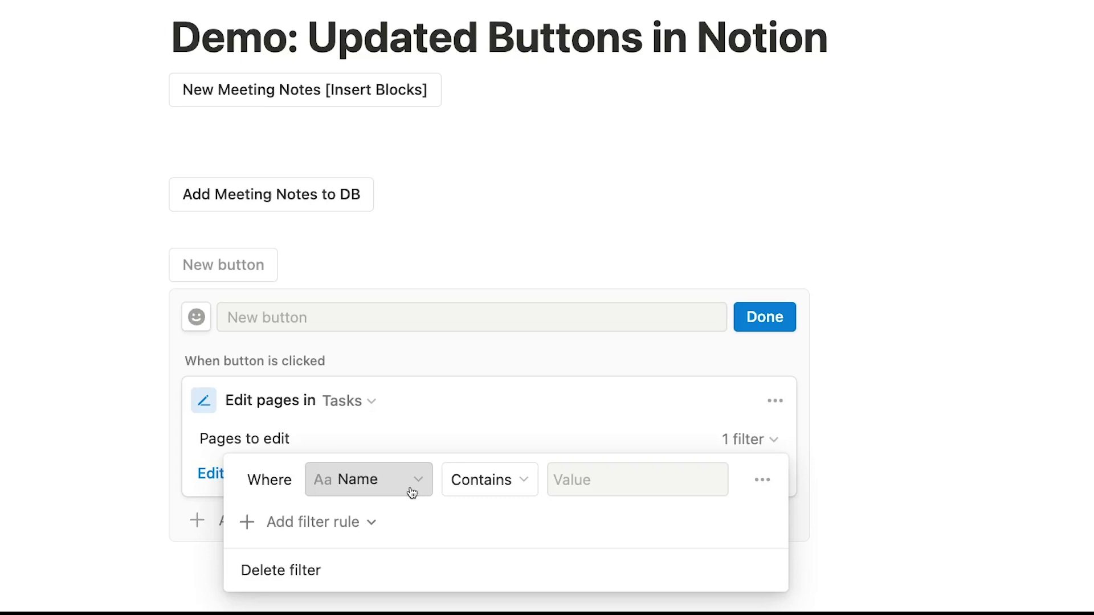
{"action": "left_click", "coordinate": [412, 492]}
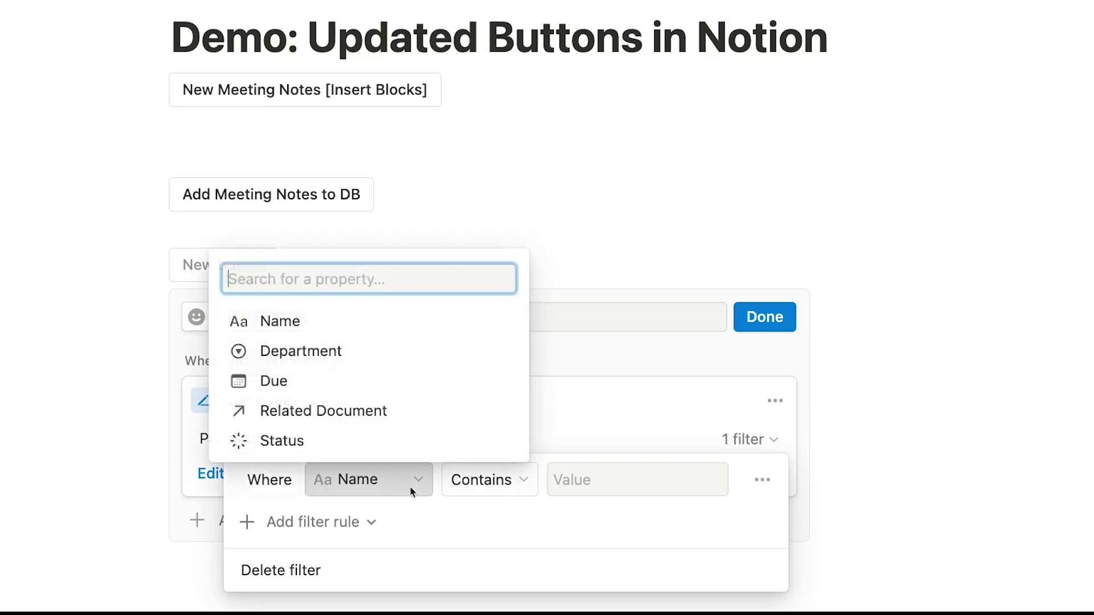
{"action": "left_click", "coordinate": [364, 360]}
{"action": "left_click", "coordinate": [635, 479]}
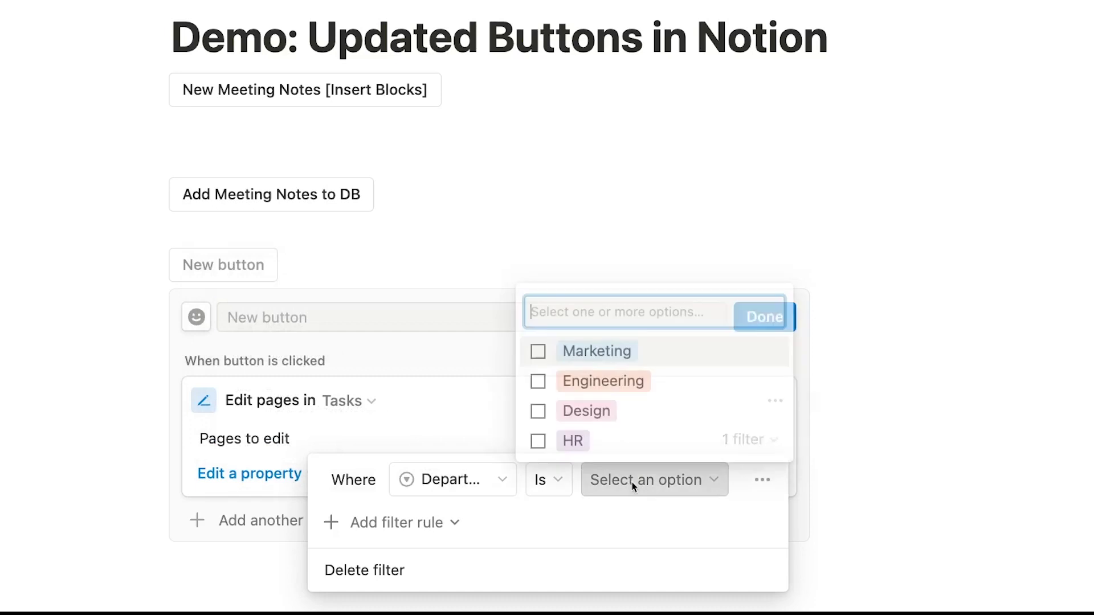
{"action": "left_click", "coordinate": [622, 442]}
{"action": "left_click", "coordinate": [616, 542]}
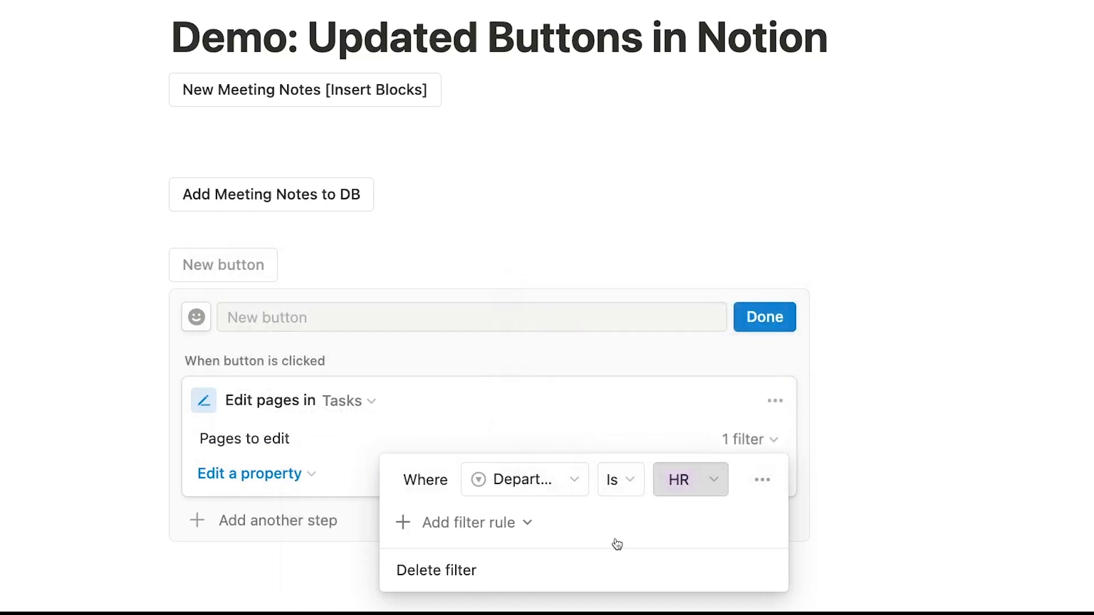
{"action": "left_click", "coordinate": [584, 411]}
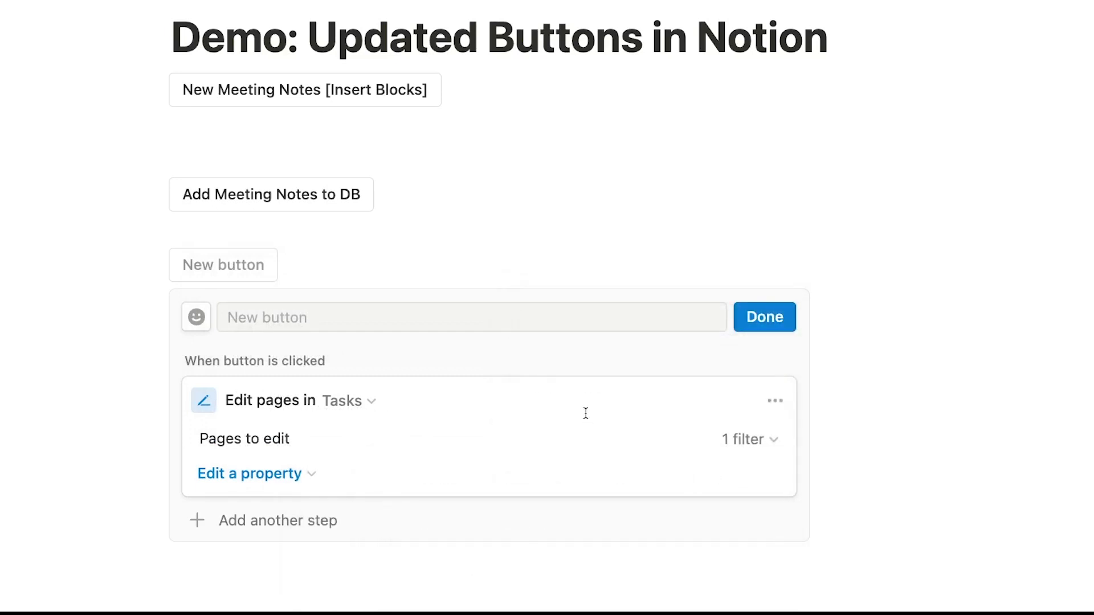
Set the edited pages' Related Document property to Employee Handbook 2023.
{"action": "left_click", "coordinate": [285, 479]}
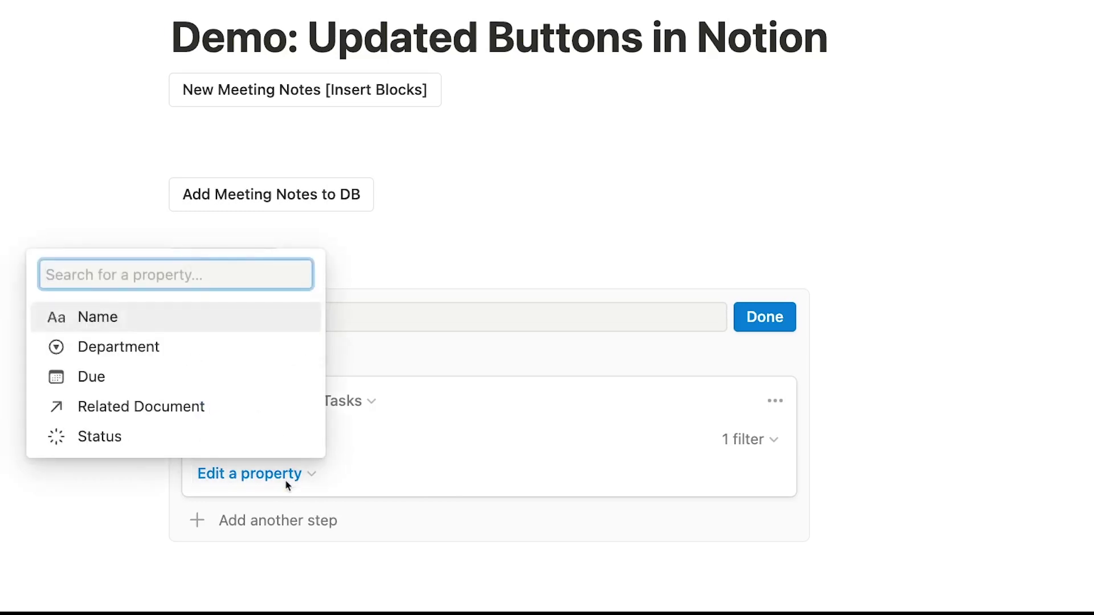
{"action": "left_click", "coordinate": [202, 409]}
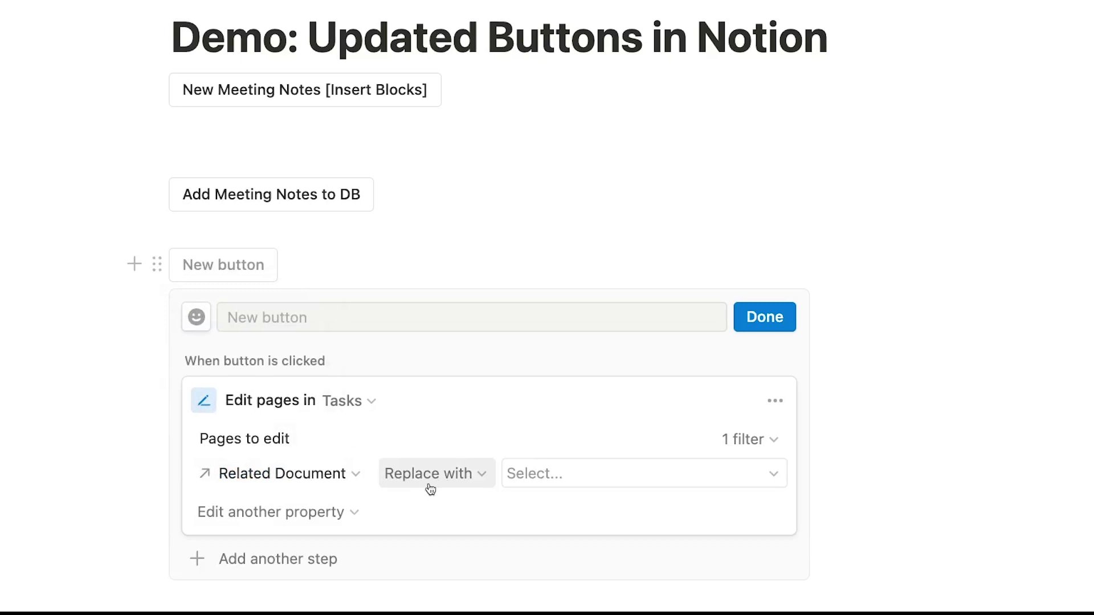
{"action": "left_click", "coordinate": [569, 477]}
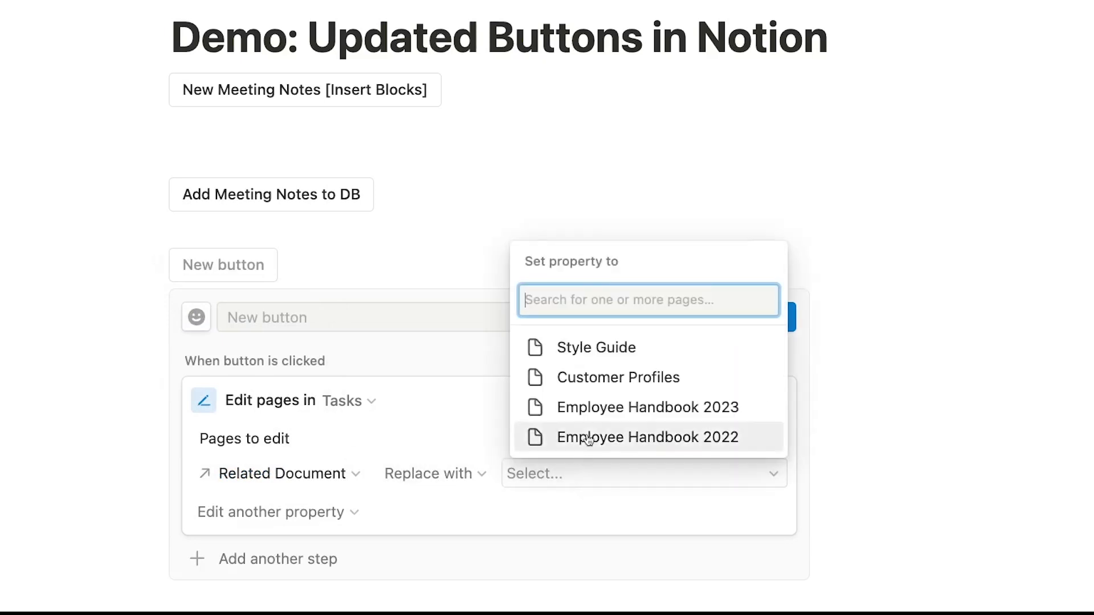
{"action": "left_click", "coordinate": [588, 405]}
{"action": "left_click", "coordinate": [897, 442]}
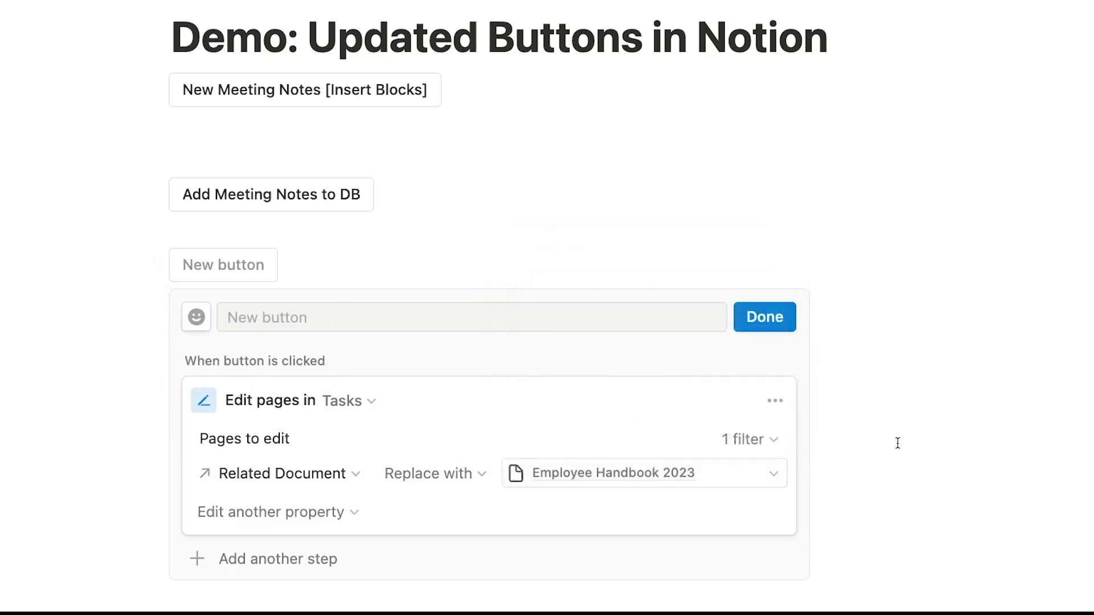
Name the button 'Update Employee Handbook' and finish its setup.
{"action": "left_click", "coordinate": [667, 313]}
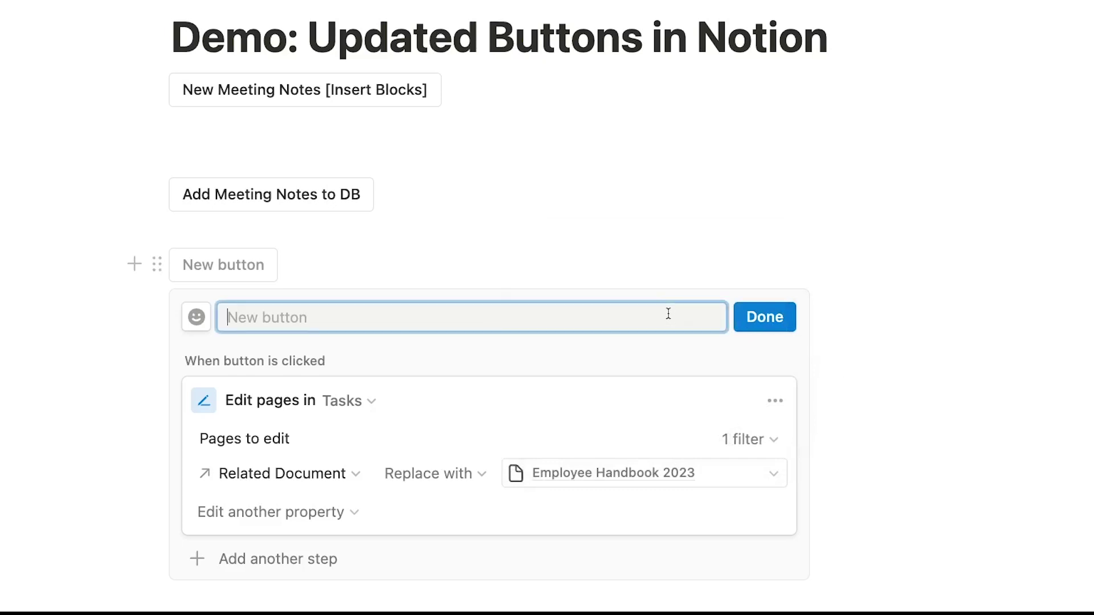
{"action": "type", "text": "Update Employee Handbook"}
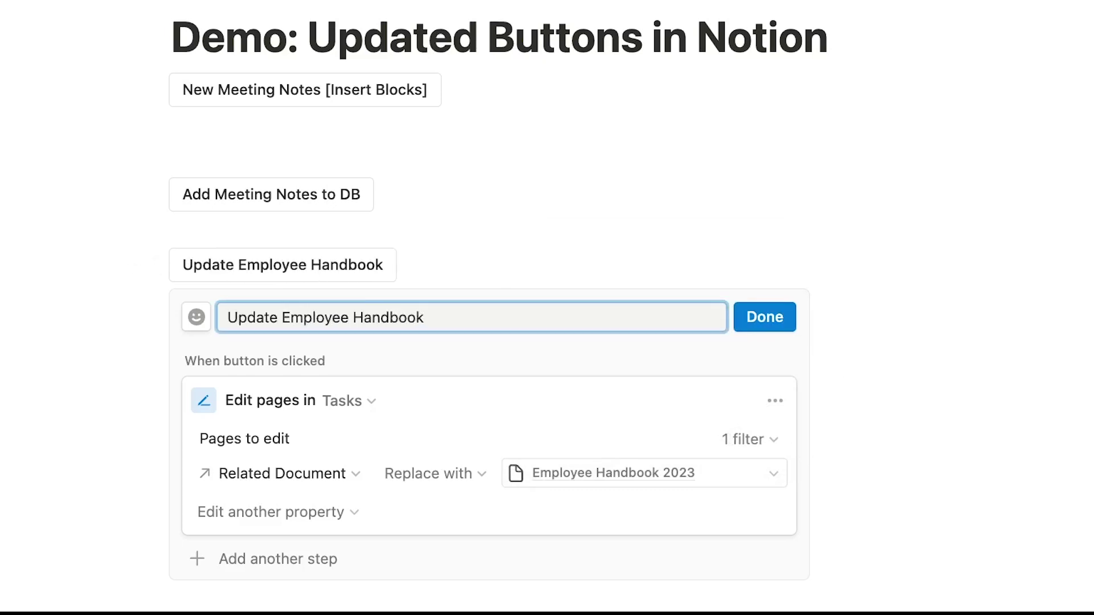
{"action": "left_click", "coordinate": [784, 323]}
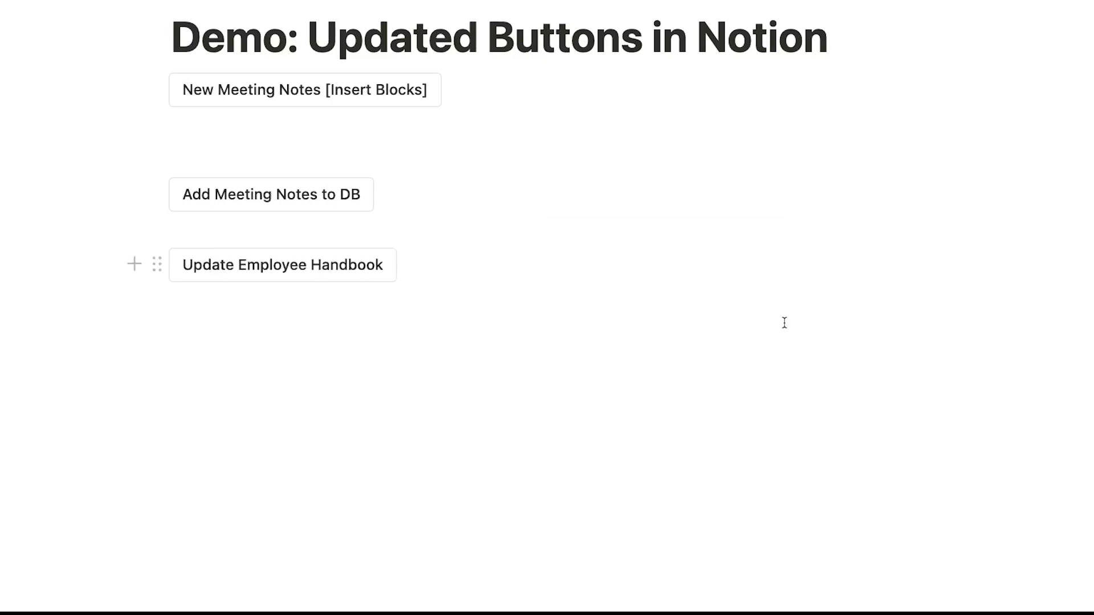
Run Update Employee Handbook on the 3 task pages and view the edited Tasks.
{"action": "left_click", "coordinate": [378, 270]}
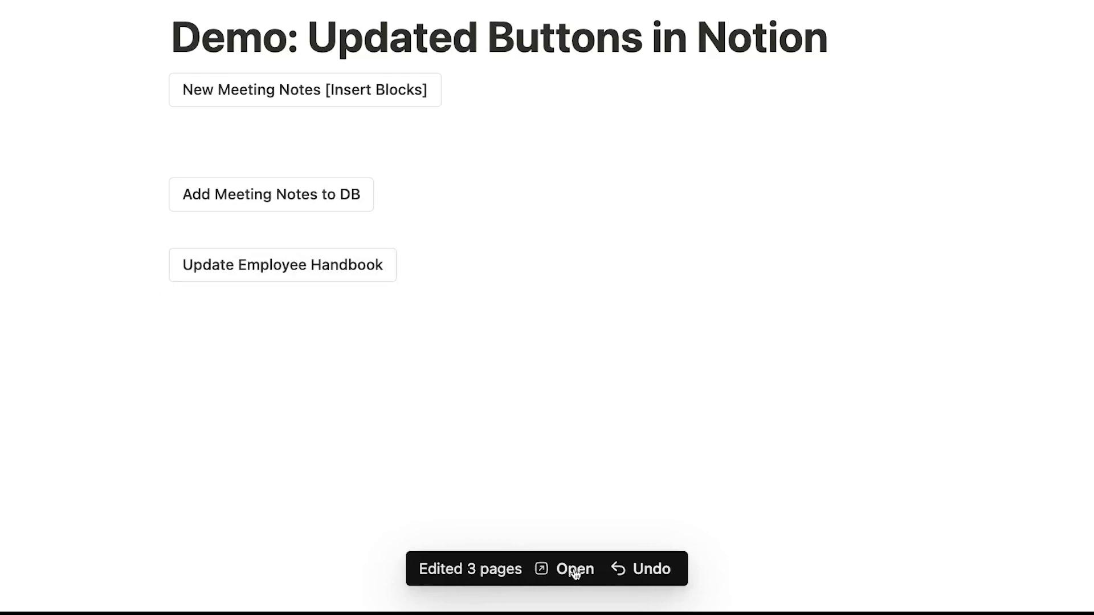
{"action": "left_click", "coordinate": [575, 570]}
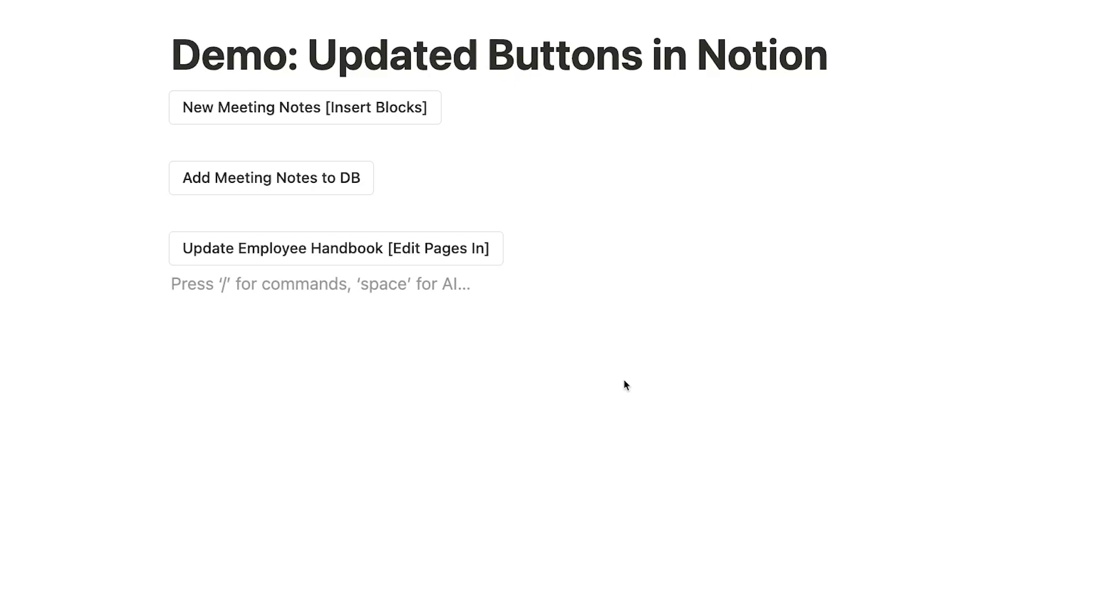
Add a Show confirmation step to the Update Employee Handbook button.
{"action": "left_click", "coordinate": [442, 261]}
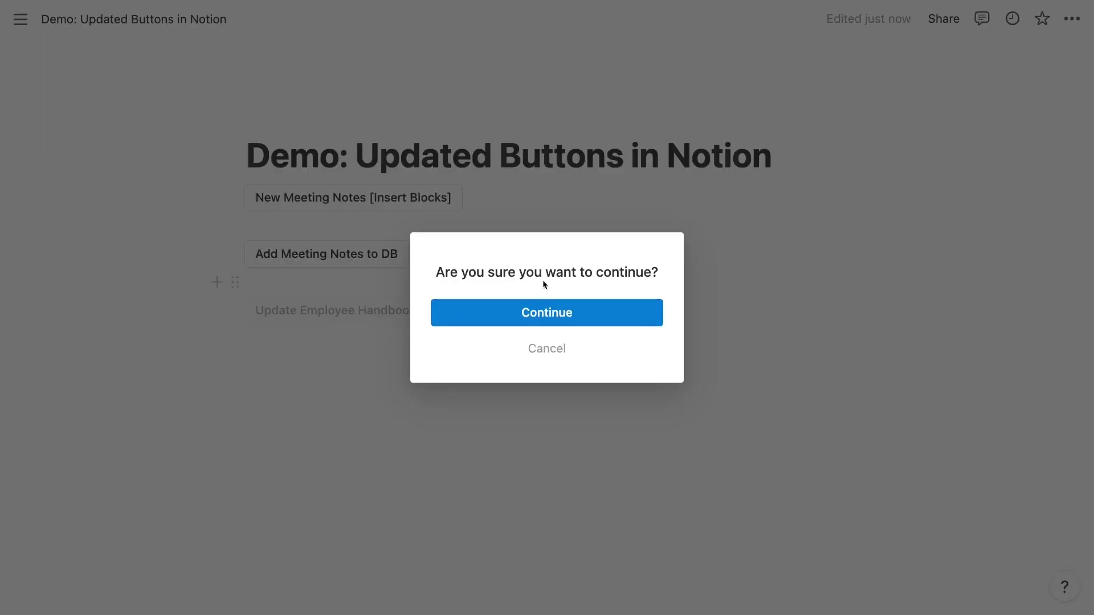
{"action": "left_click", "coordinate": [564, 350]}
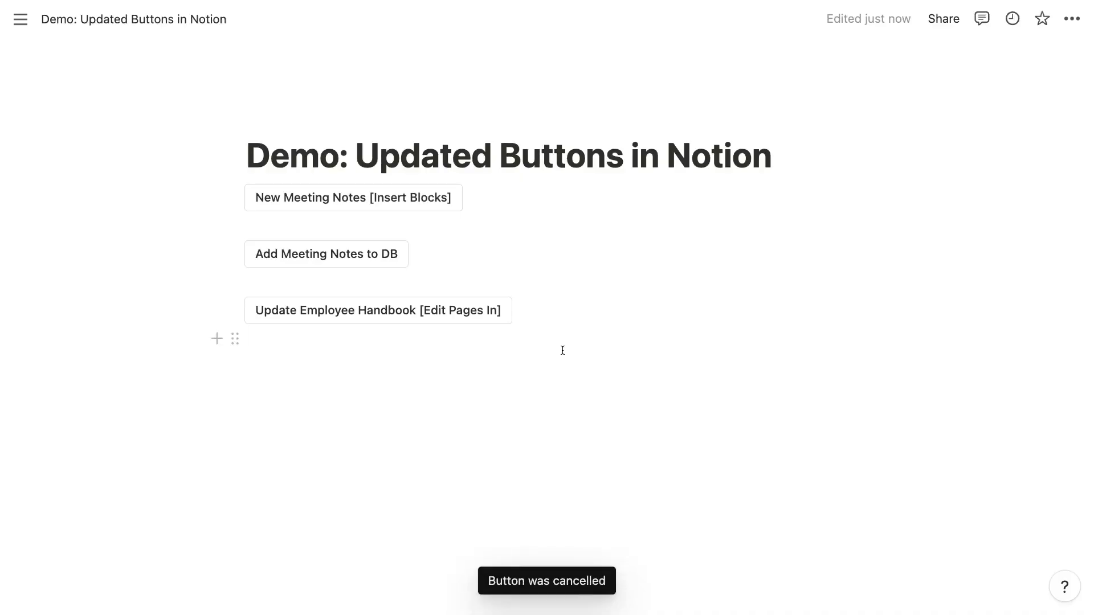
{"action": "mouse_move", "coordinate": [530, 317]}
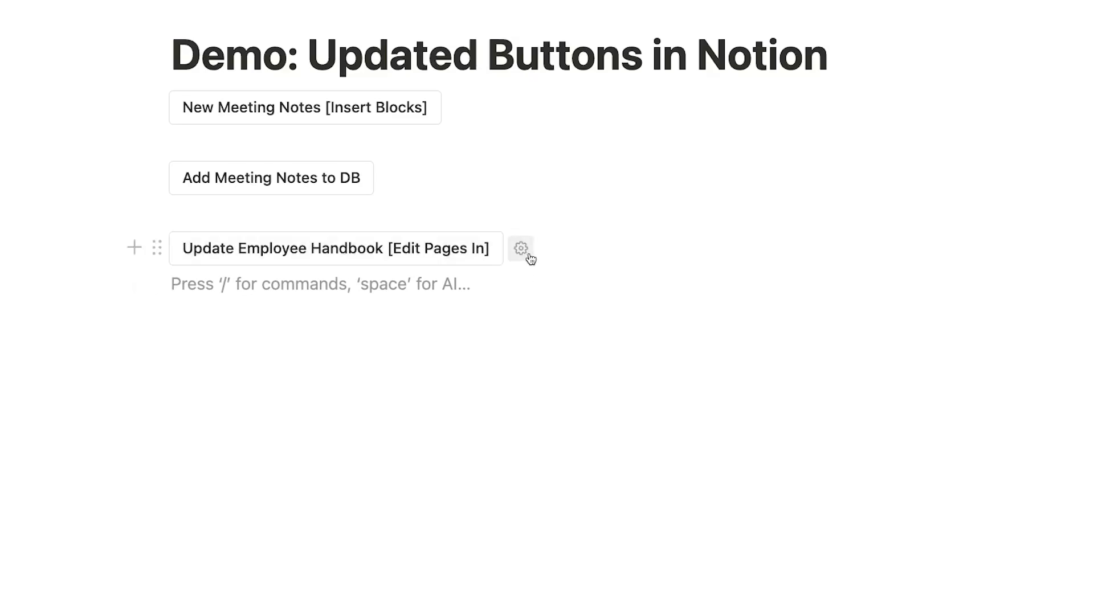
{"action": "left_click", "coordinate": [528, 257]}
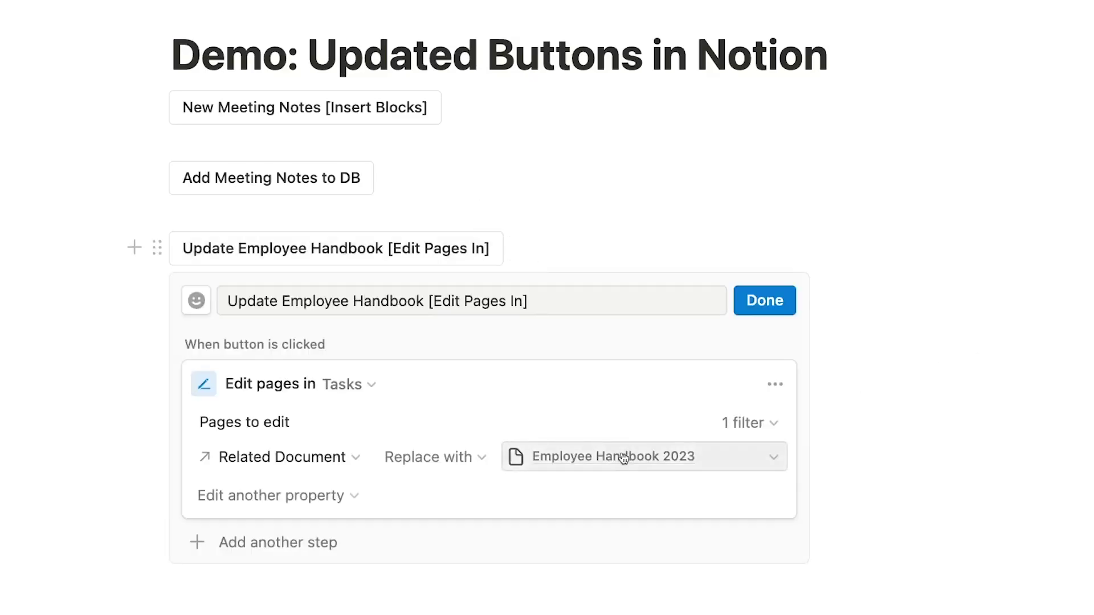
{"action": "left_click", "coordinate": [333, 545]}
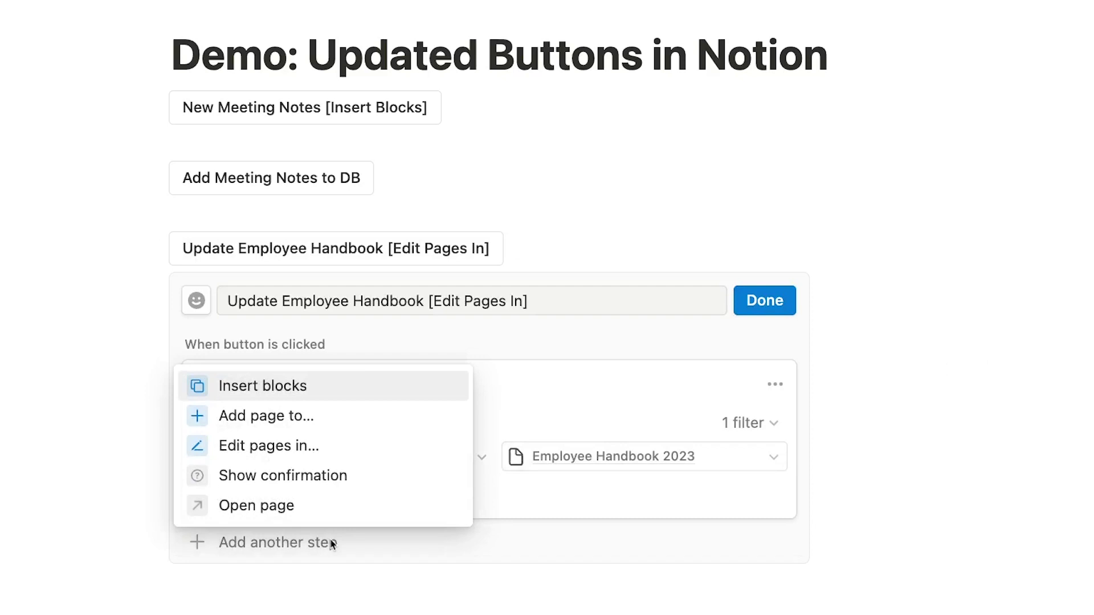
{"action": "left_click", "coordinate": [332, 484]}
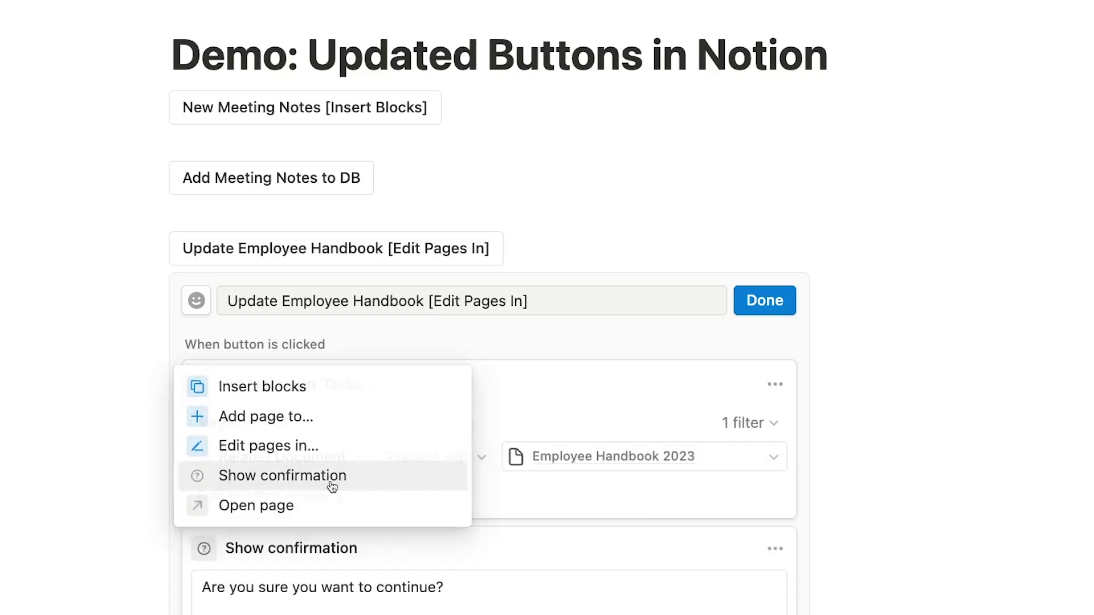
Move the confirmation step above the Edit pages in Tasks step.
{"action": "scroll", "coordinate": [895, 462], "scroll_direction": "down", "scroll_amount": 5}
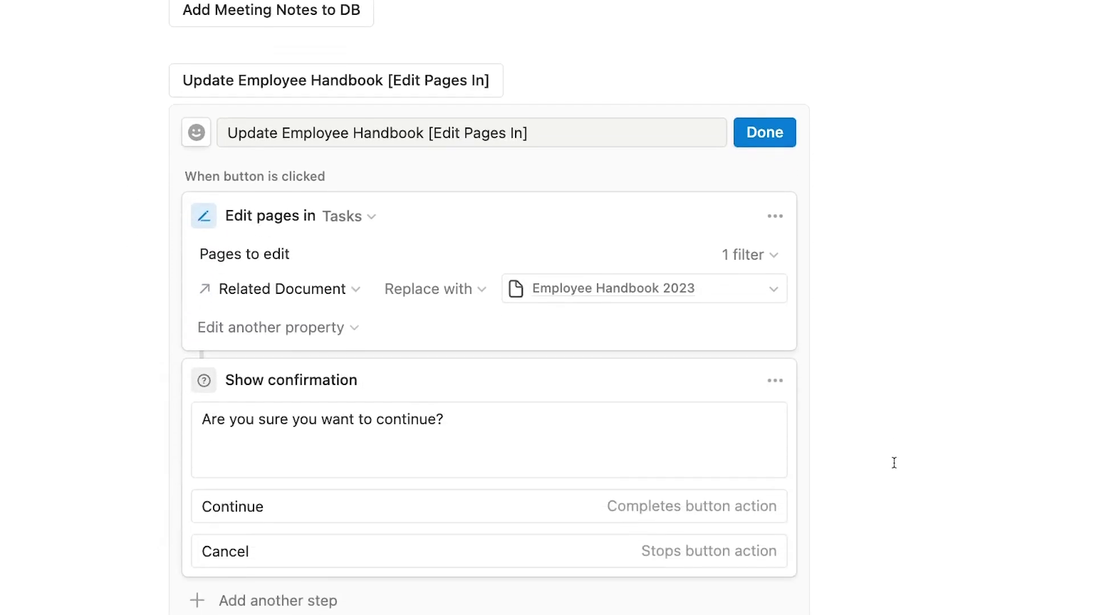
{"action": "scroll", "coordinate": [894, 462], "scroll_direction": "down", "scroll_amount": 3}
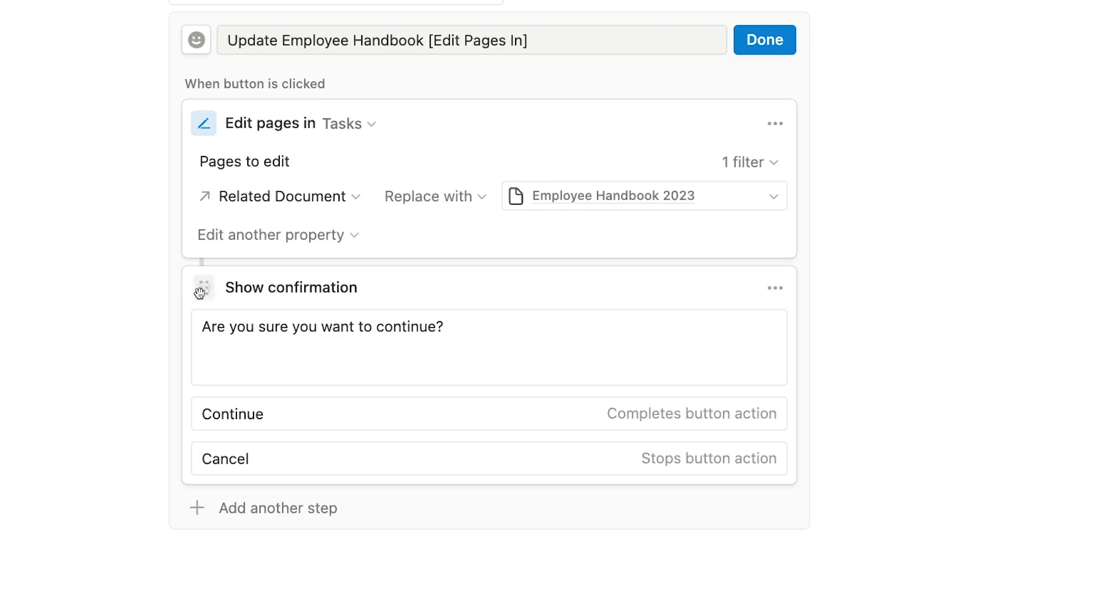
{"action": "left_click_drag", "start_coordinate": [202, 285], "coordinate": [205, 150]}
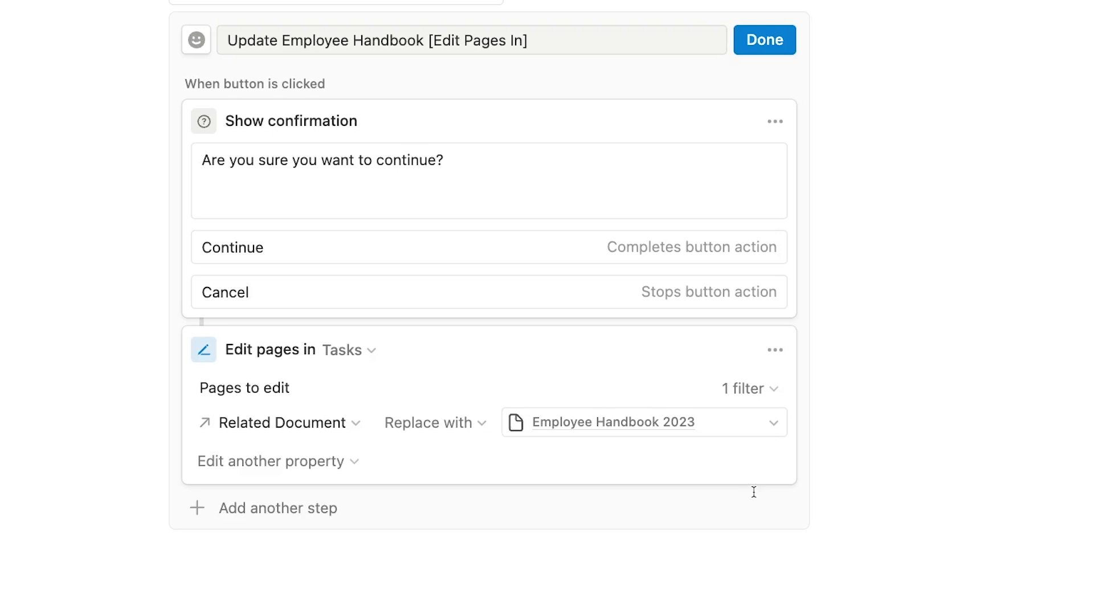
Save the button, test it, and cancel at the 'Are you sure you want to continue?' prompt.
{"action": "left_click", "coordinate": [766, 42]}
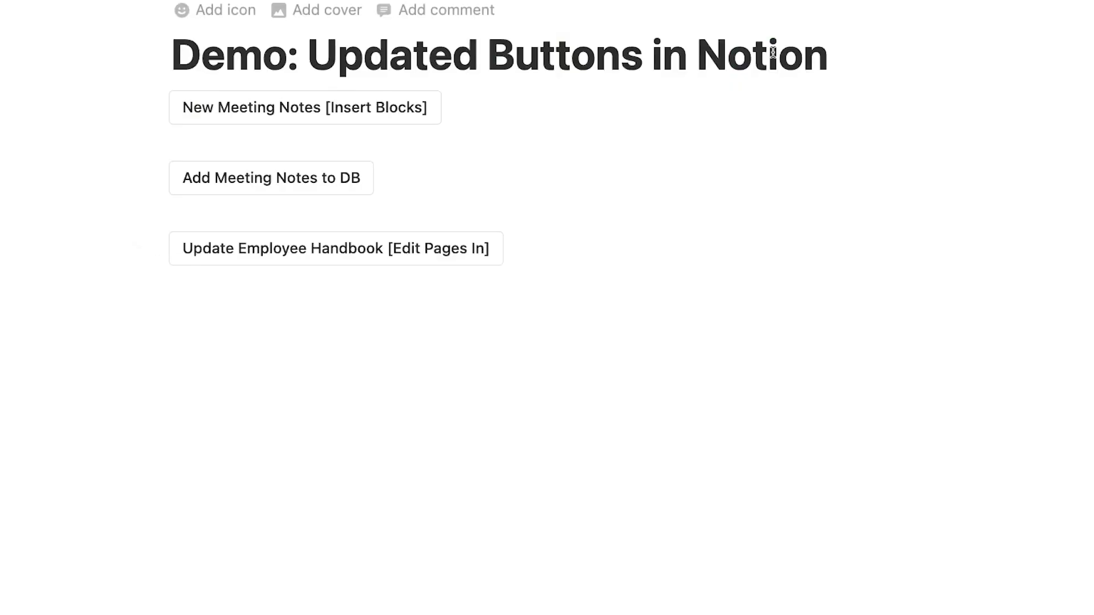
{"action": "left_click", "coordinate": [444, 262]}
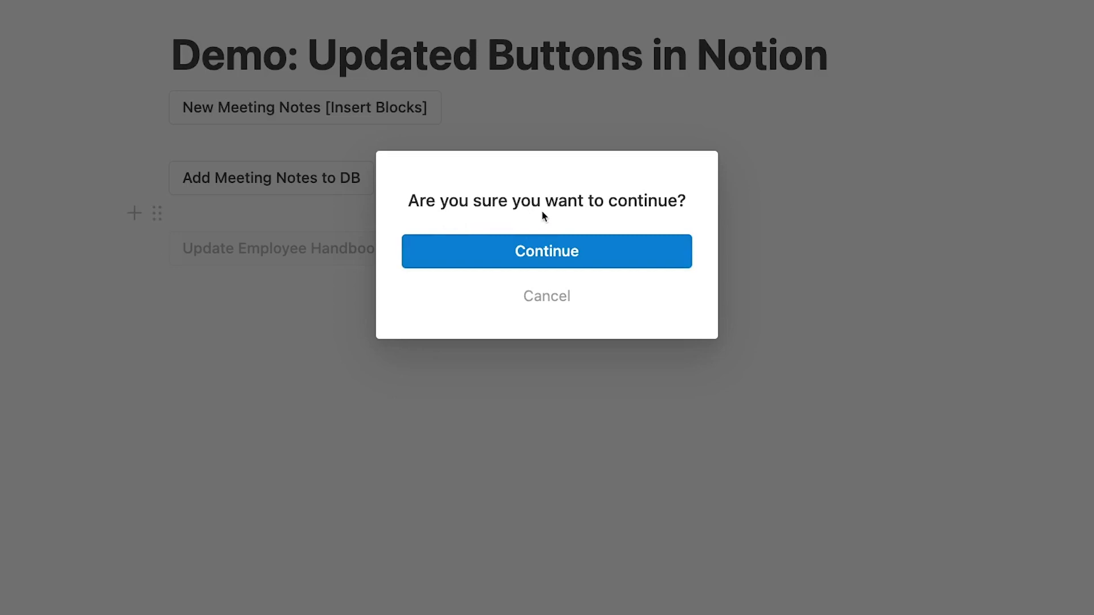
{"action": "left_click", "coordinate": [568, 299]}
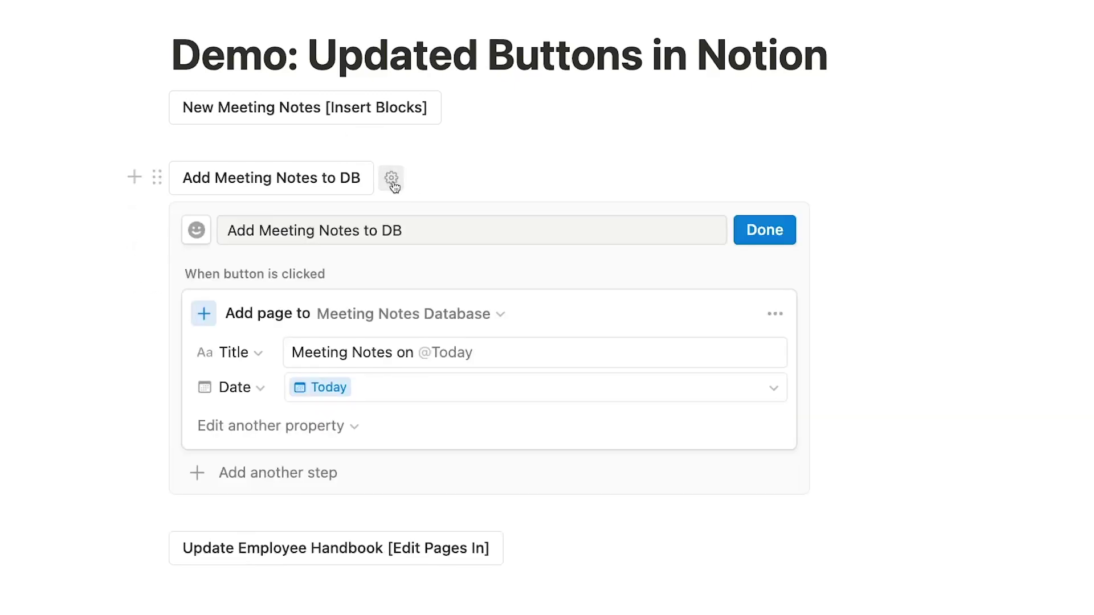
Add an Open page step showing Meeting Notes Database in Center peek.
{"action": "left_click", "coordinate": [327, 481]}
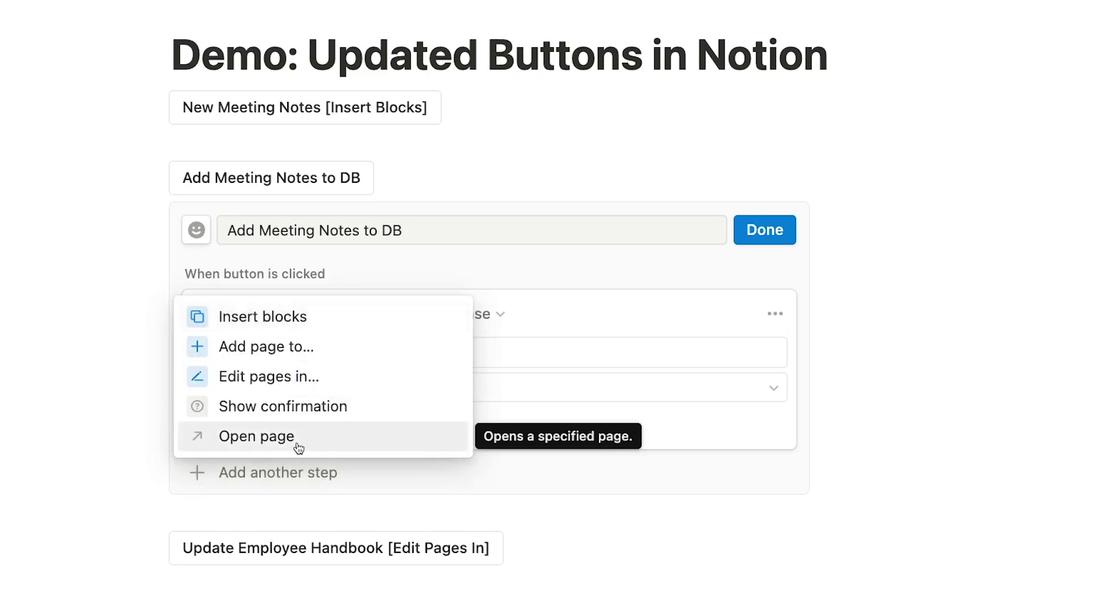
{"action": "left_click", "coordinate": [295, 444]}
{"action": "left_click", "coordinate": [331, 485]}
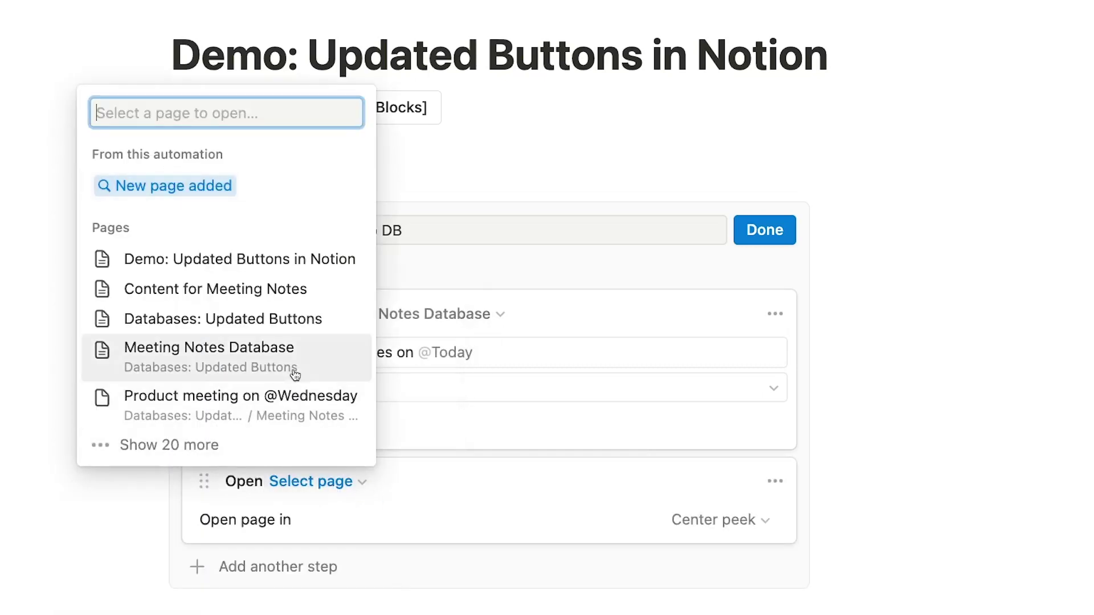
{"action": "left_click", "coordinate": [299, 370]}
{"action": "scroll", "coordinate": [800, 495], "scroll_direction": "down", "scroll_amount": 2}
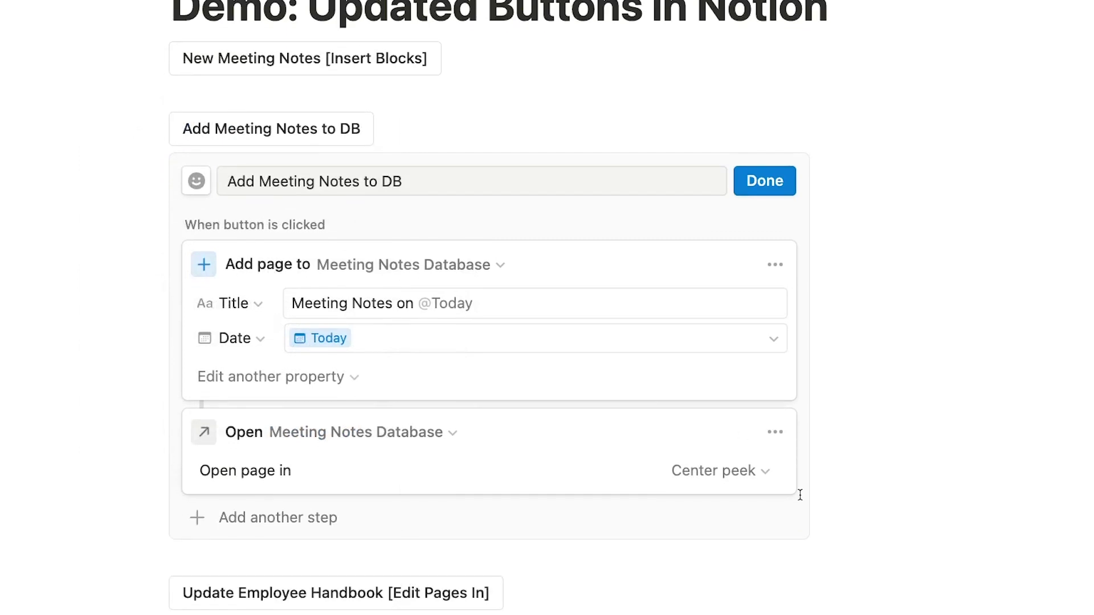
{"action": "left_click", "coordinate": [747, 473]}
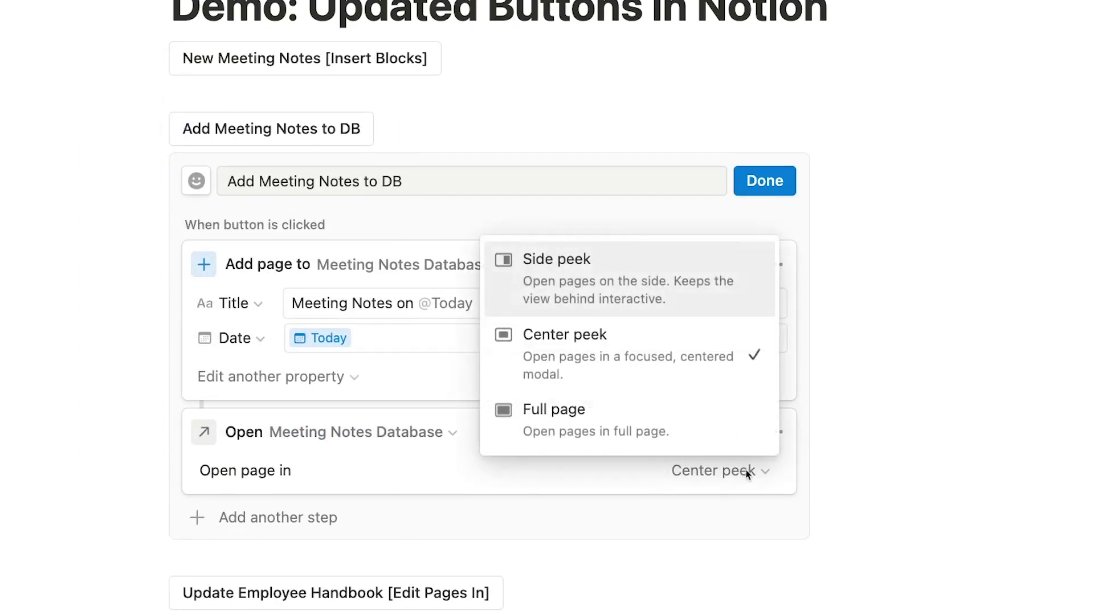
{"action": "left_click", "coordinate": [664, 362]}
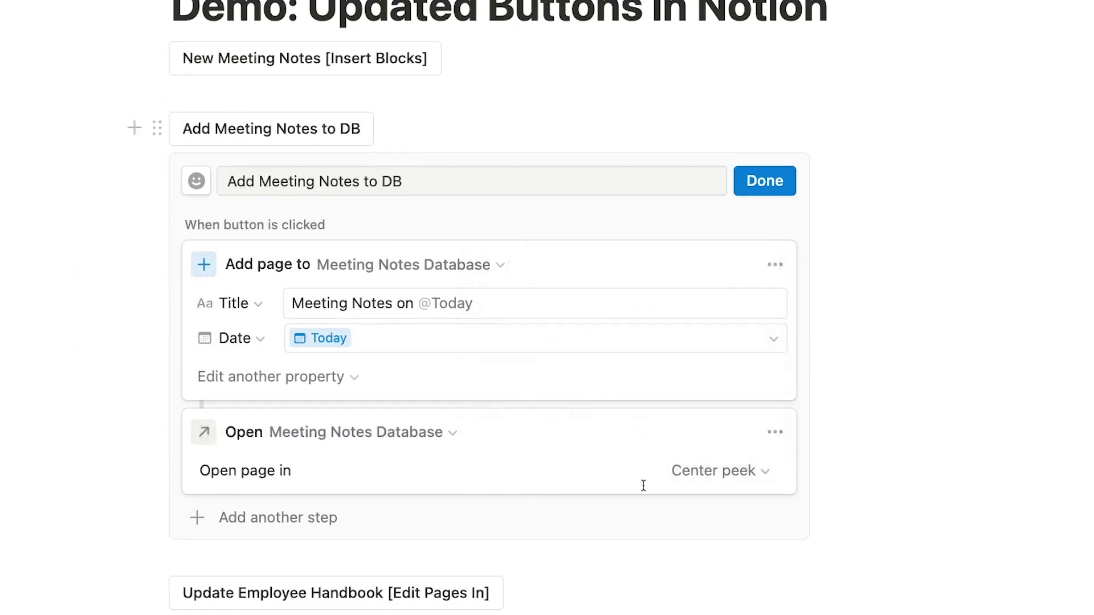
Save the setup and run Add Meeting Notes to DB to add a today-dated entry.
{"action": "left_click", "coordinate": [766, 185]}
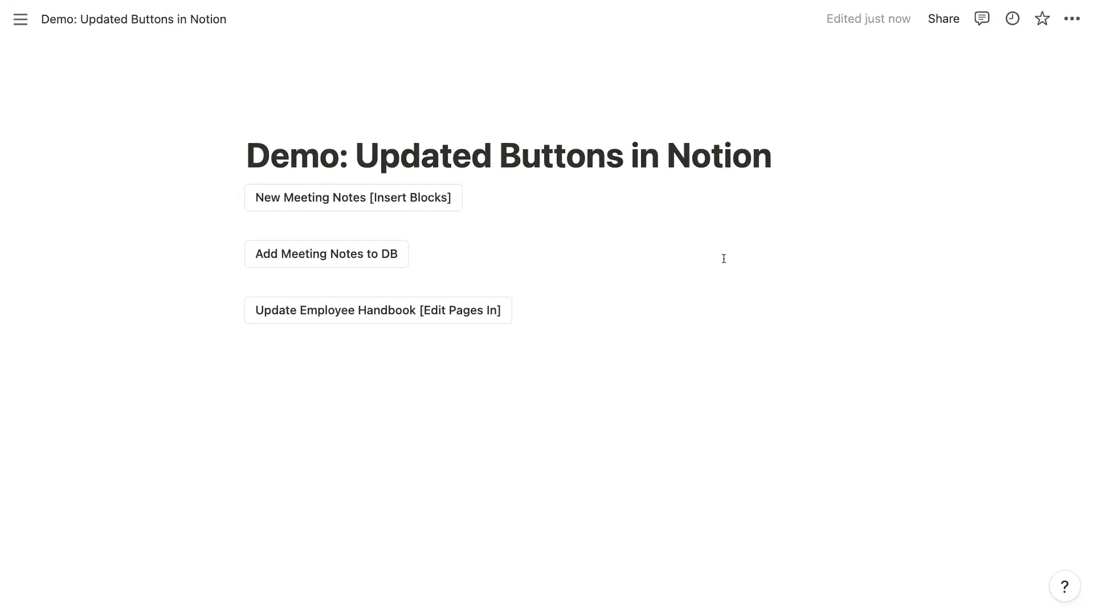
{"action": "left_click", "coordinate": [366, 263]}
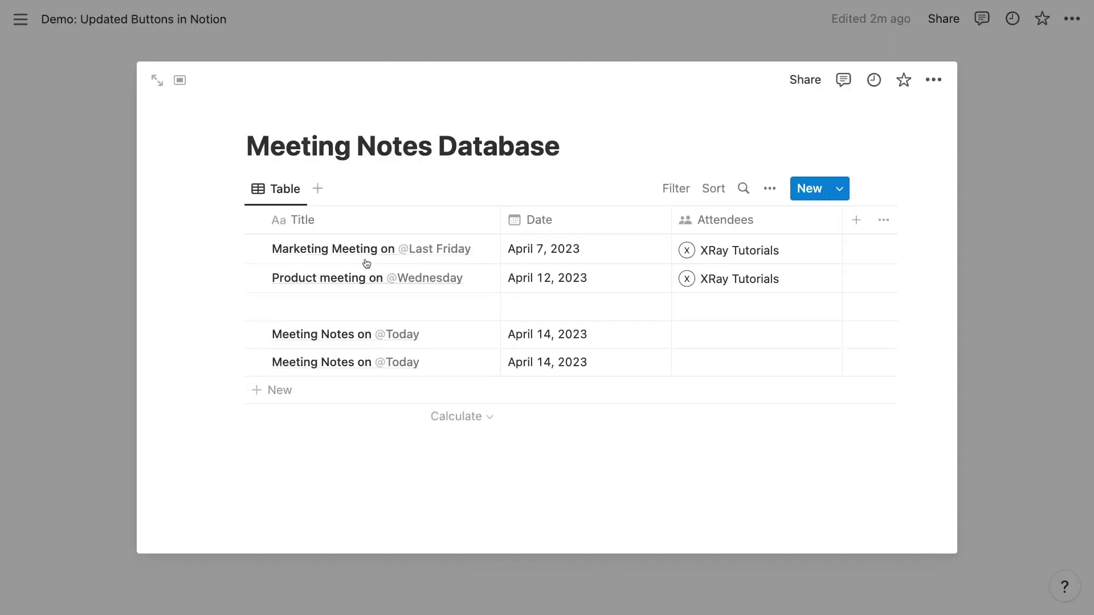